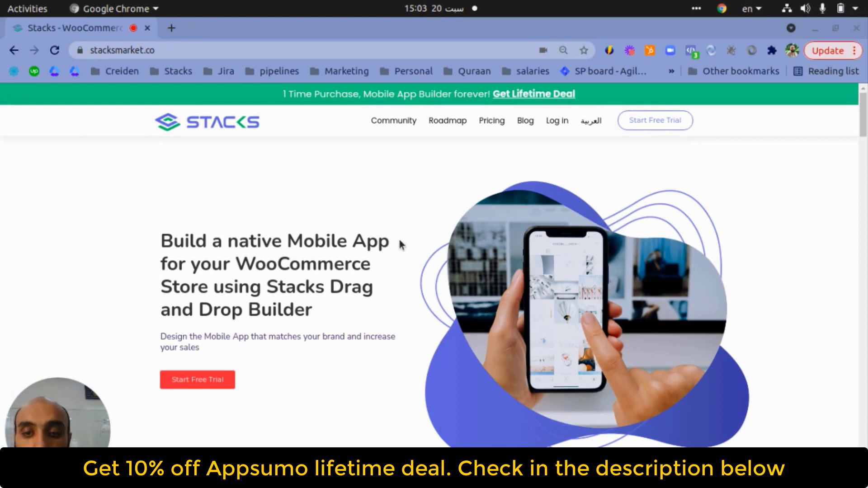
- Browse the stacksmarket.co homepage, then start the Start Free Trial sign-up
scroll(399, 241, down, 3)
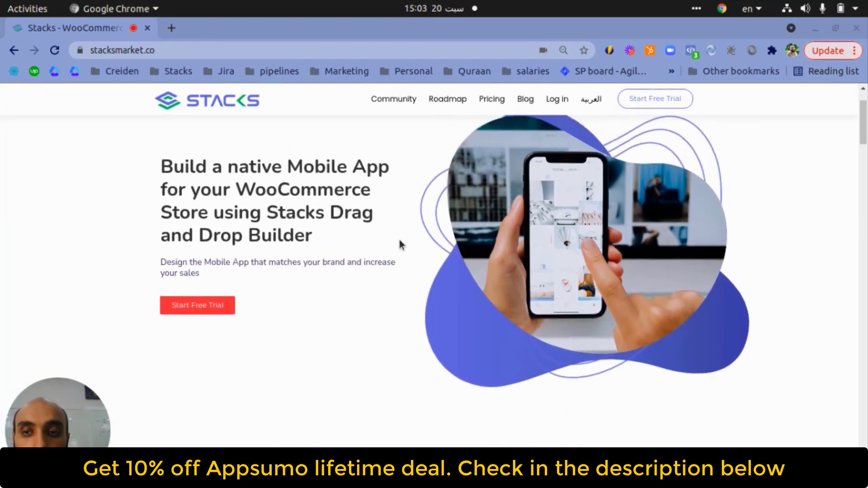
scroll(399, 241, up, 3)
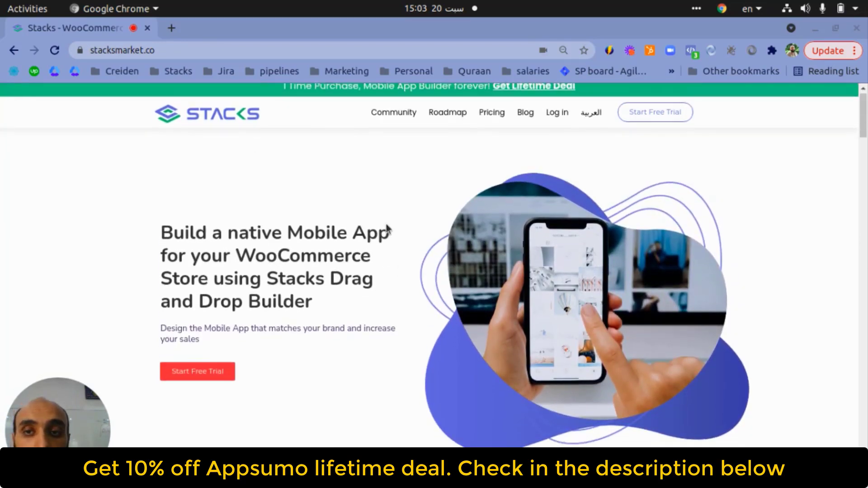
scroll(335, 258, down, 4)
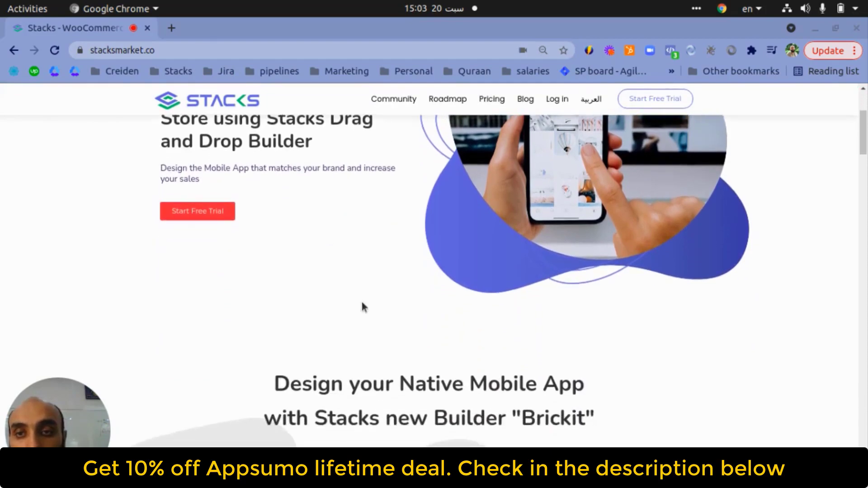
scroll(345, 316, down, 2)
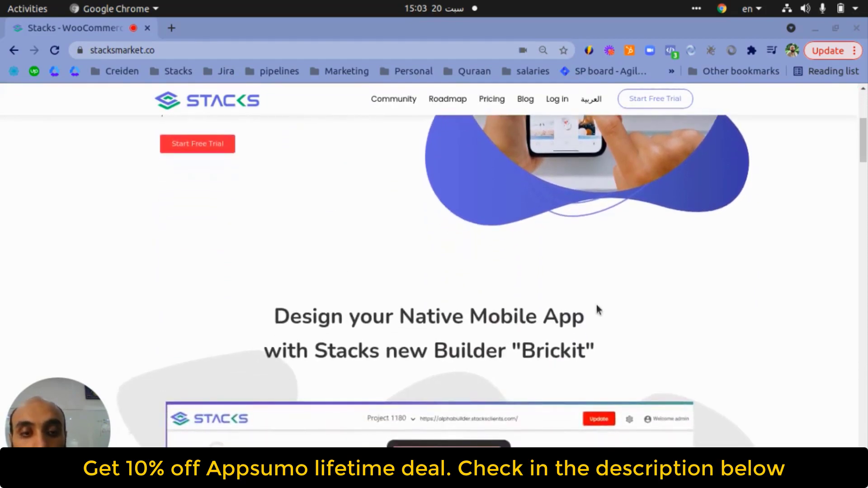
scroll(596, 305, down, 1)
scroll(601, 307, up, 6)
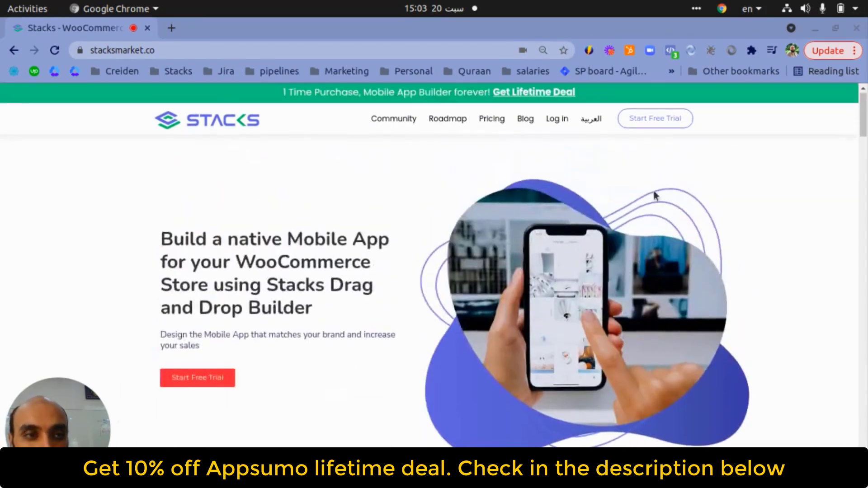
click(672, 129)
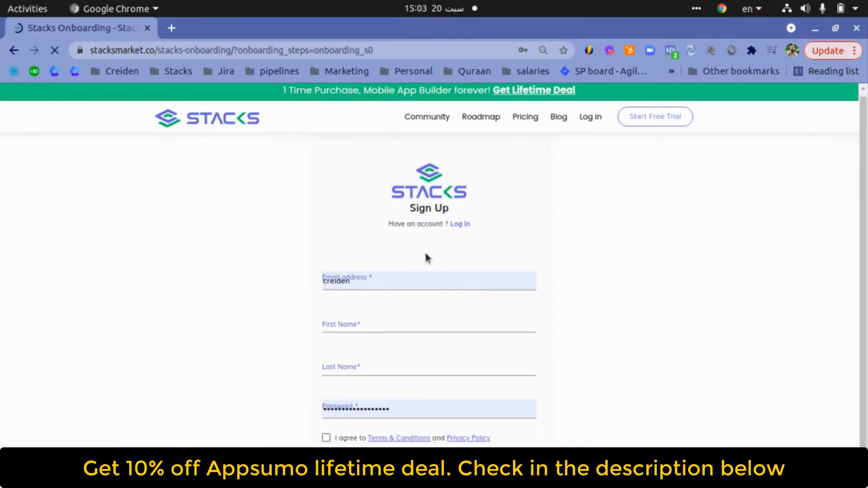
- Enter the account's email address, first name and last name on the Sign Up form
double_click(403, 285)
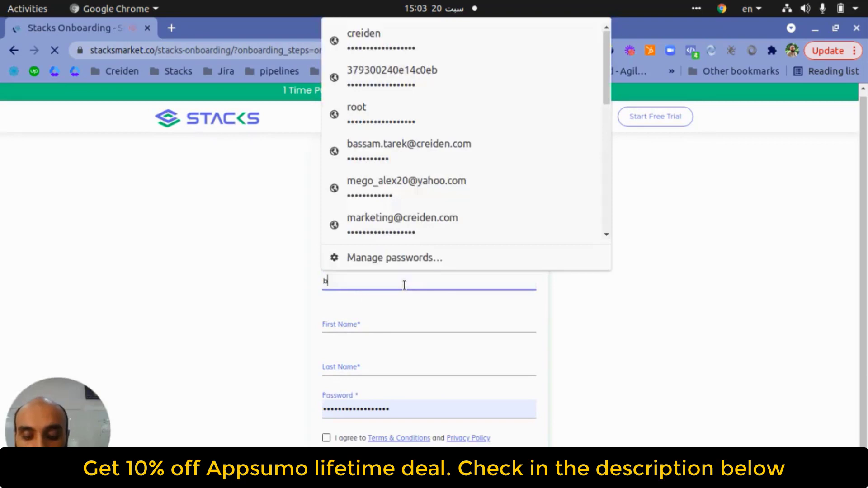
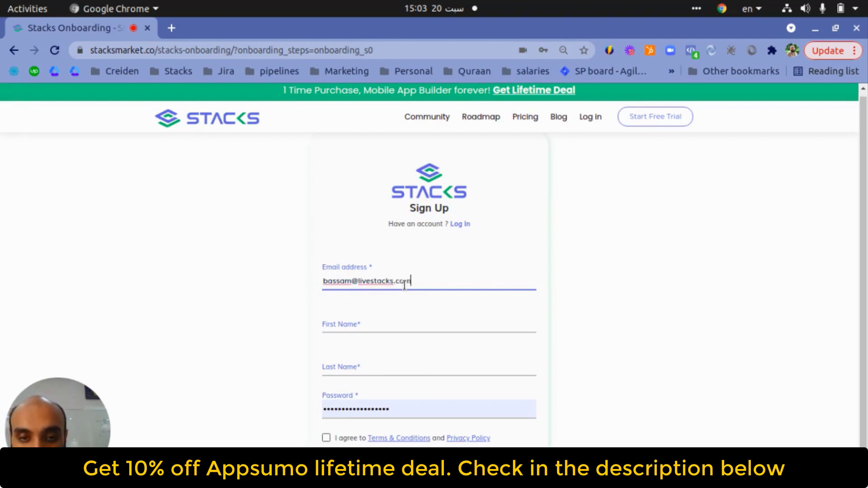
triple_click(405, 285)
key(Tab)
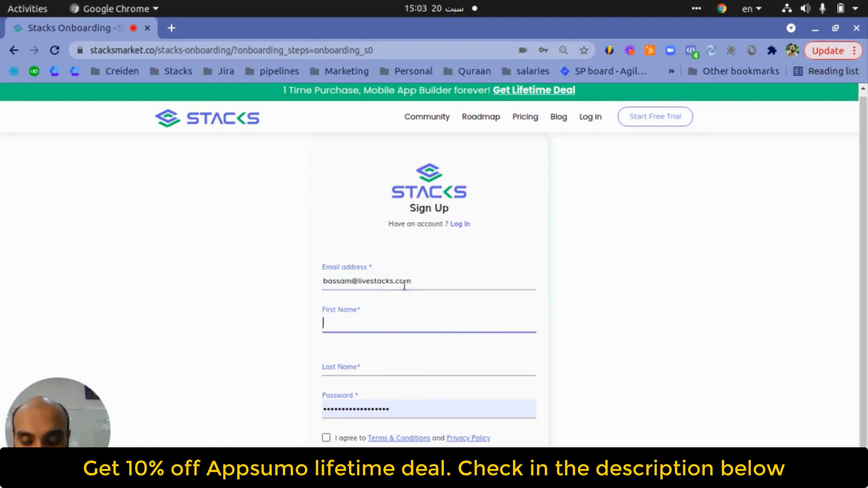
key(Tab)
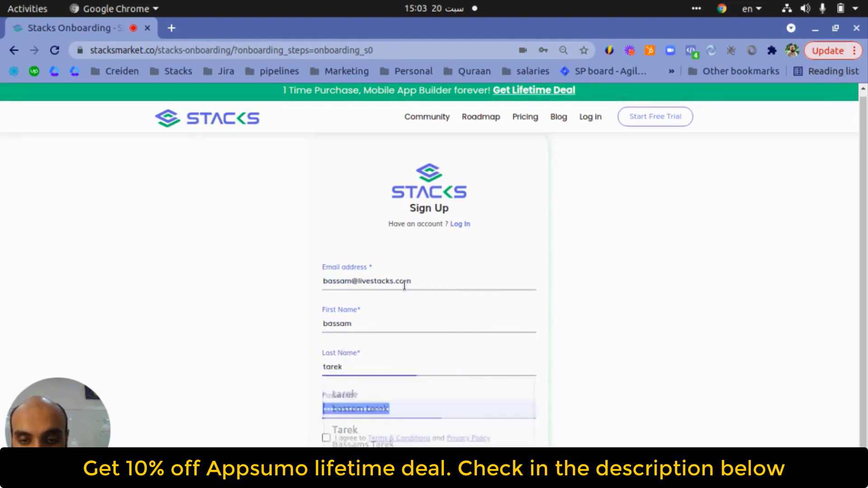
- Enter the account password, agree to the Terms & Conditions, and submit the sign-up
key(ctrl+v)
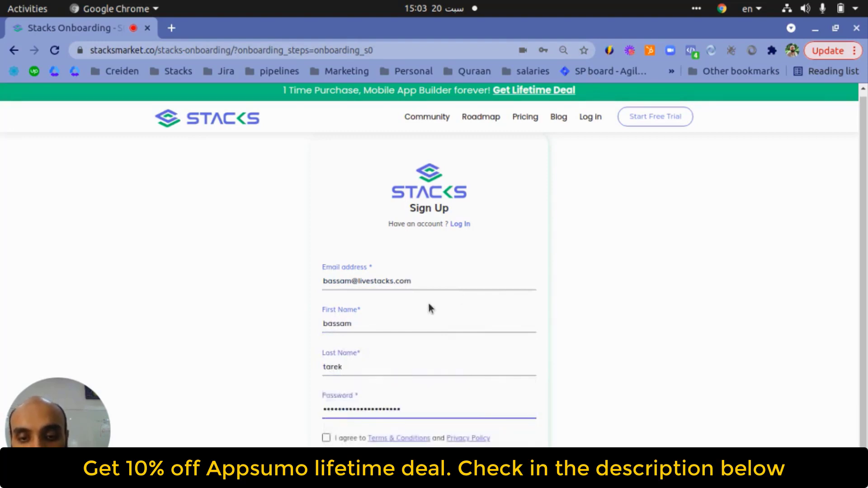
key(ctrl+a)
text(••••••)
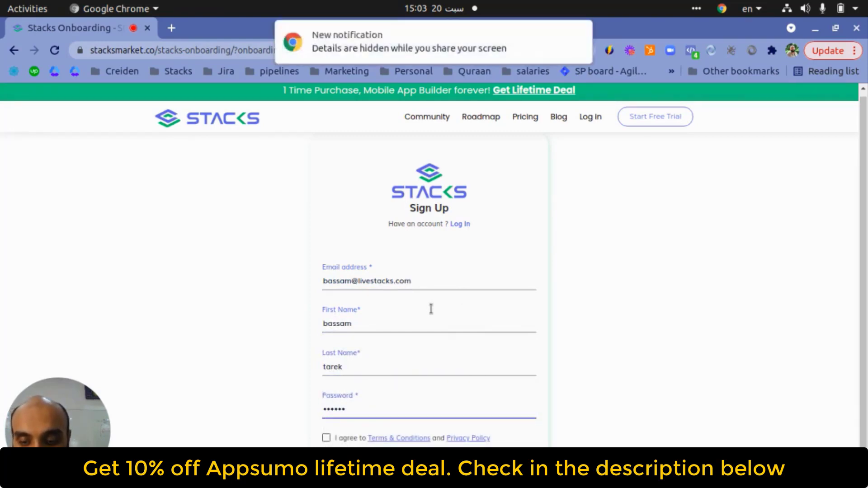
key(ctrl+a)
text(•)
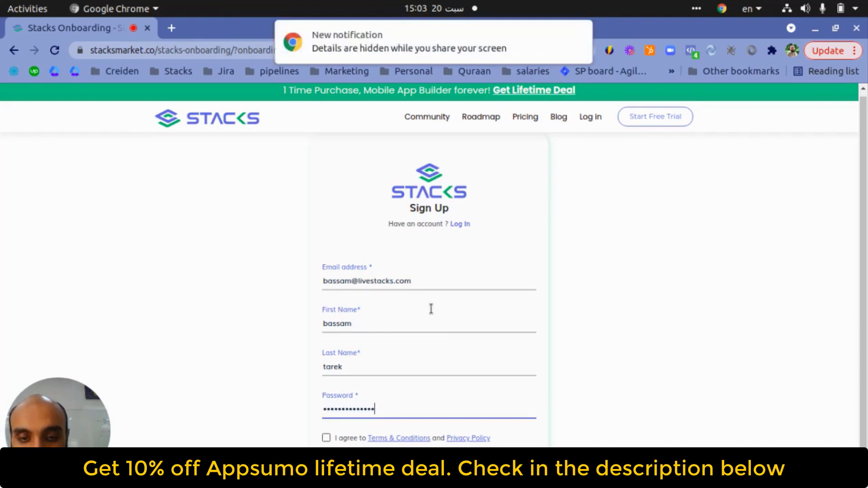
click(326, 438)
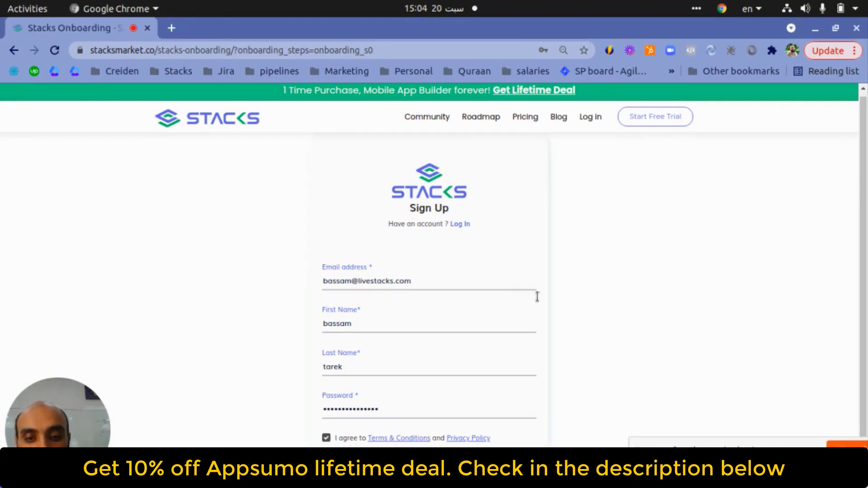
scroll(410, 312, down, 2)
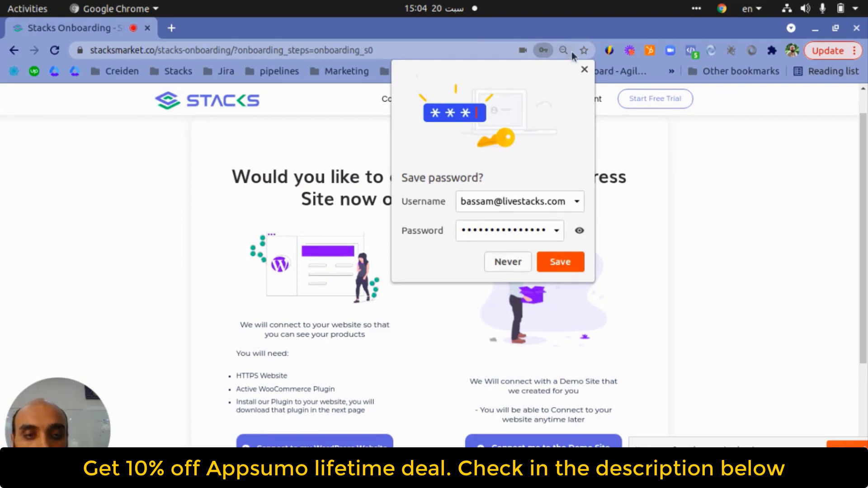
- Dismiss the browser's save-password prompt and choose Connect me to the Demo Site
click(584, 69)
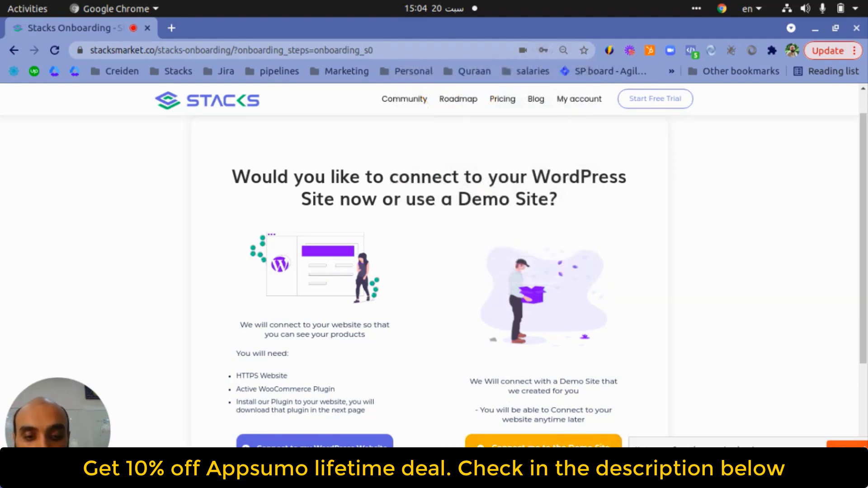
click(545, 443)
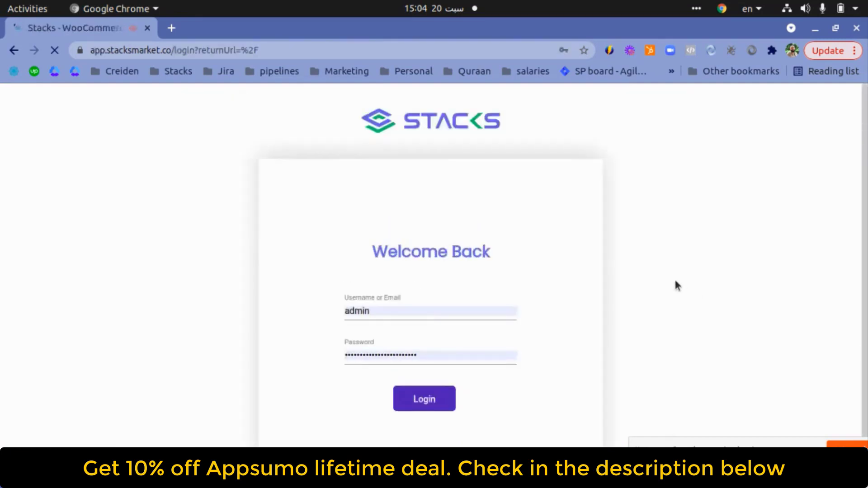
- Replace the prefilled admin login with the new account's email and password, then log in
click(426, 307)
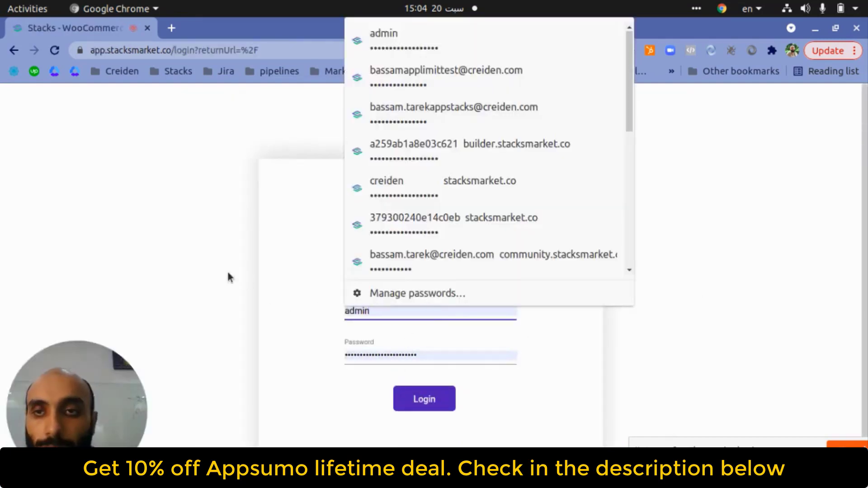
click(228, 277)
click(364, 343)
click(411, 310)
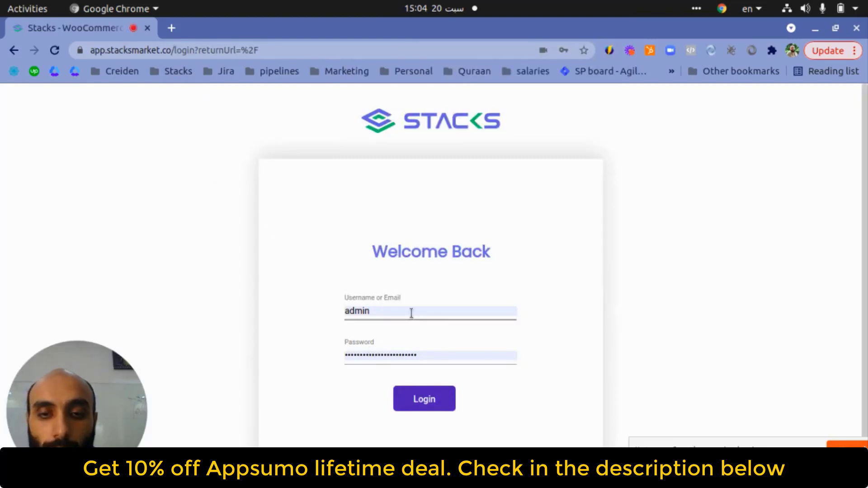
double_click(420, 305)
drag(412, 309, 275, 299)
key(ctrl+v)
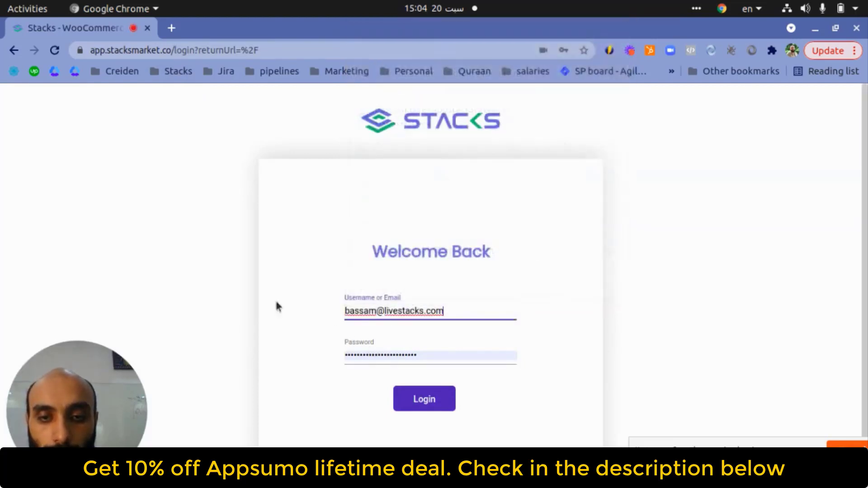
click(375, 349)
double_click(381, 355)
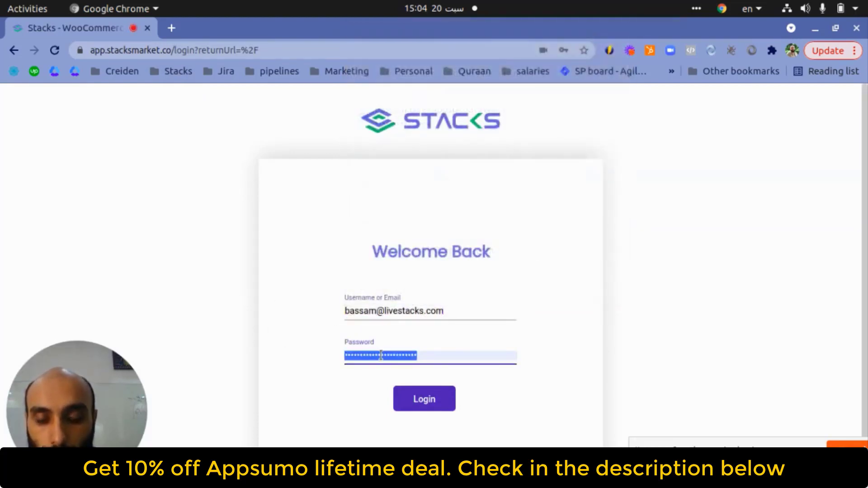
text(******)
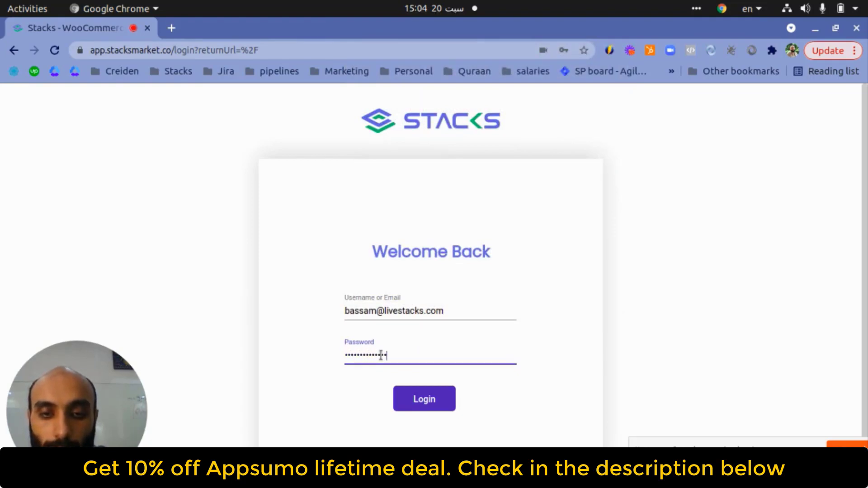
click(437, 403)
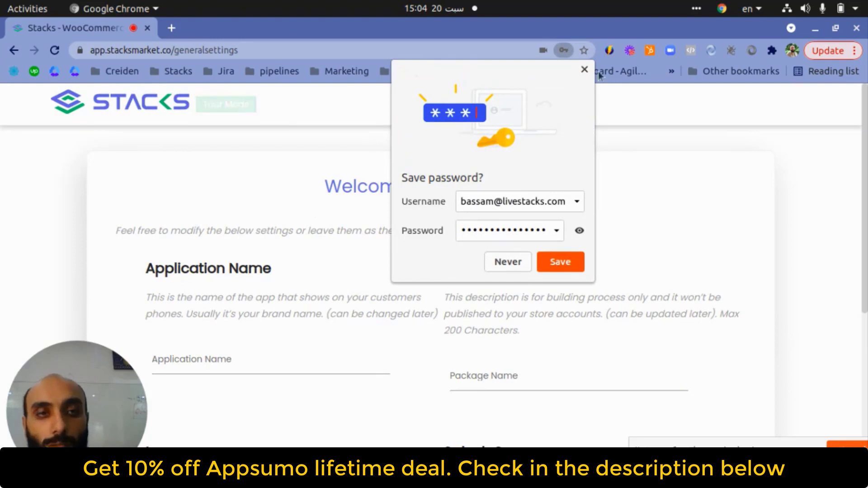
- Dismiss the save-password prompt and review General Settings, keeping 'stacks' and 'com.stacks.www'
click(584, 70)
scroll(386, 252, down, 2)
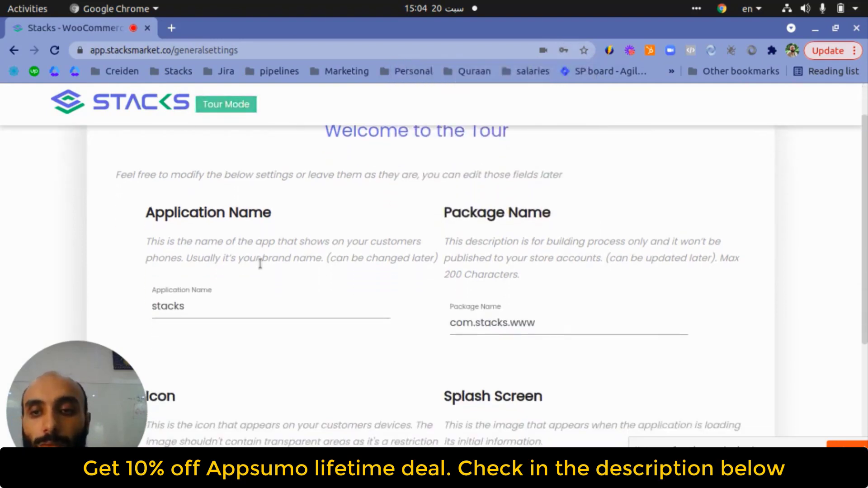
scroll(628, 227, down, 5)
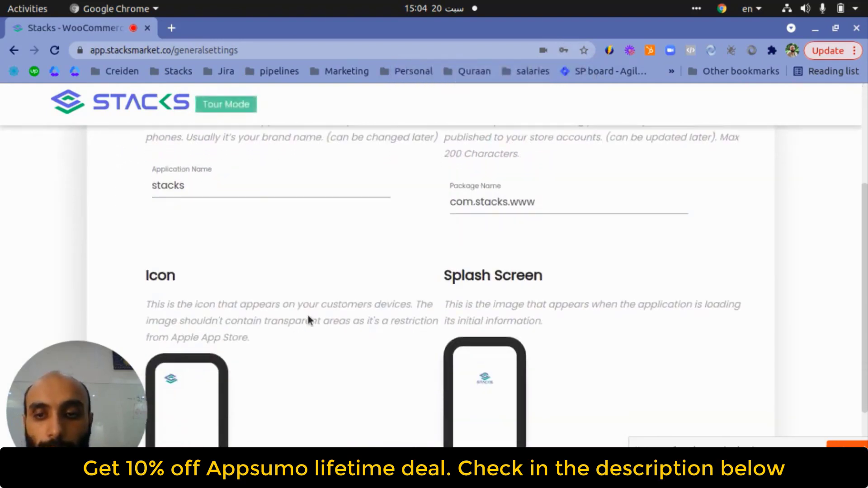
scroll(294, 271, up, 2)
scroll(442, 295, up, 4)
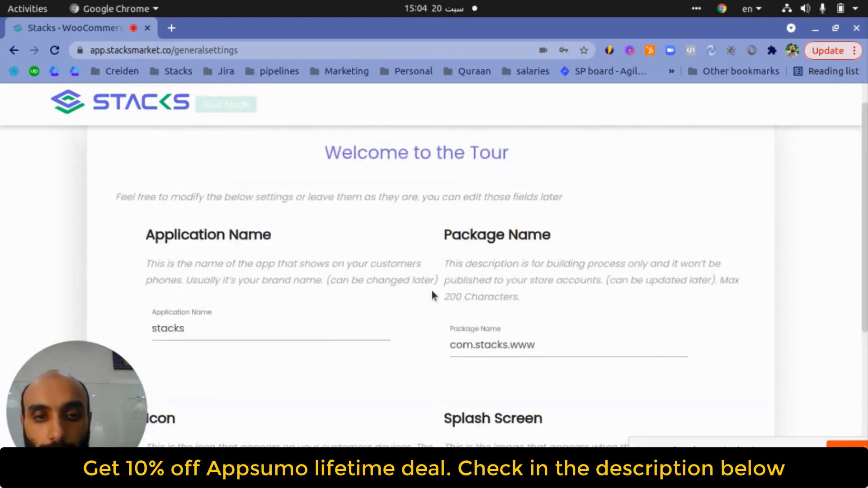
scroll(430, 285, down, 3)
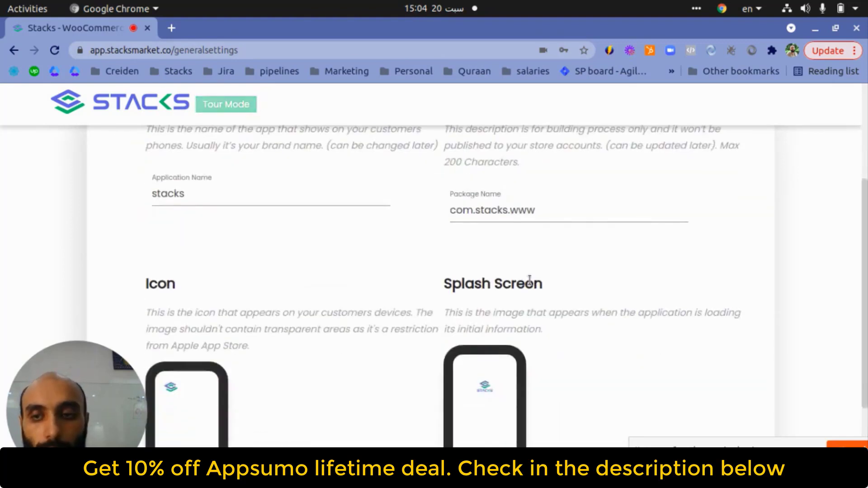
scroll(497, 285, down, 4)
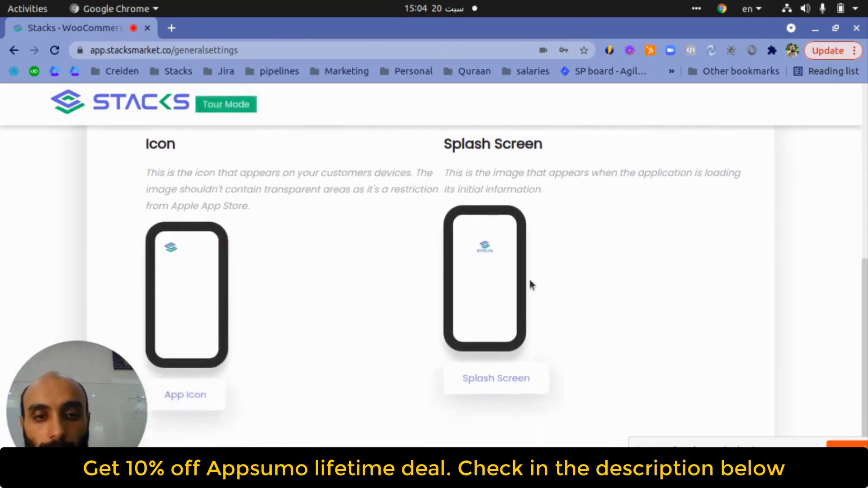
scroll(528, 278, up, 1)
scroll(376, 373, down, 2)
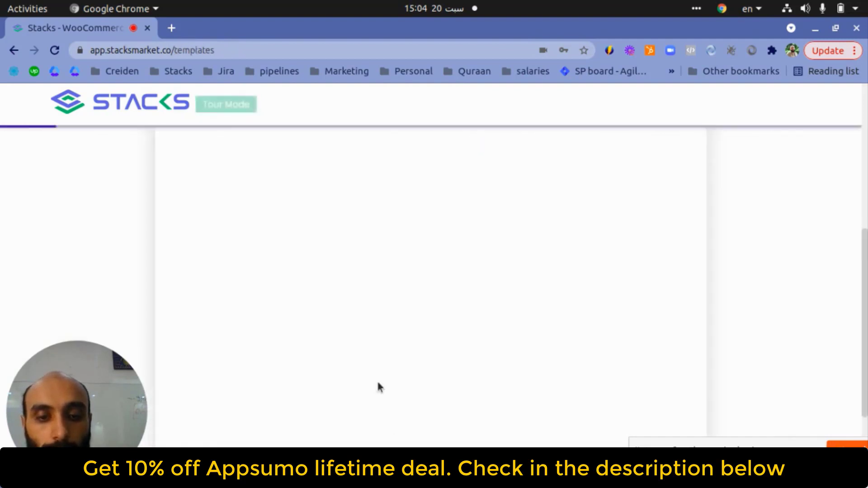
- Browse the Choose Template list and pick the Pet Stores template
scroll(247, 216, up, 5)
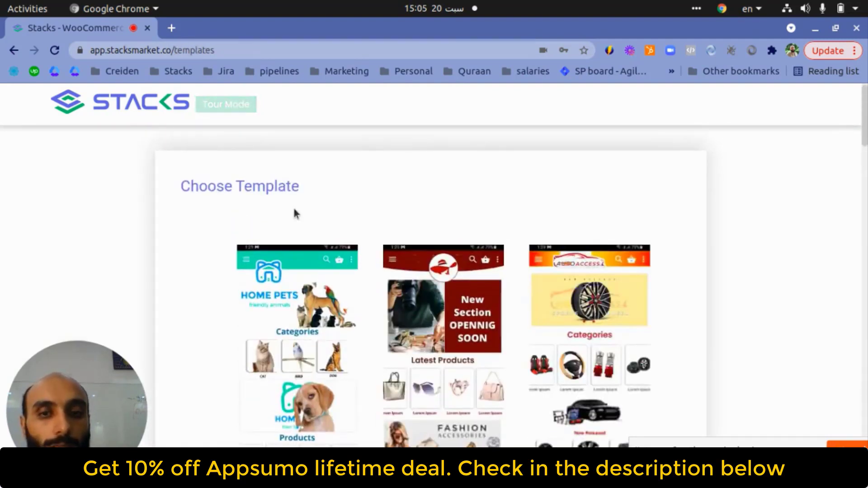
scroll(355, 199, down, 1)
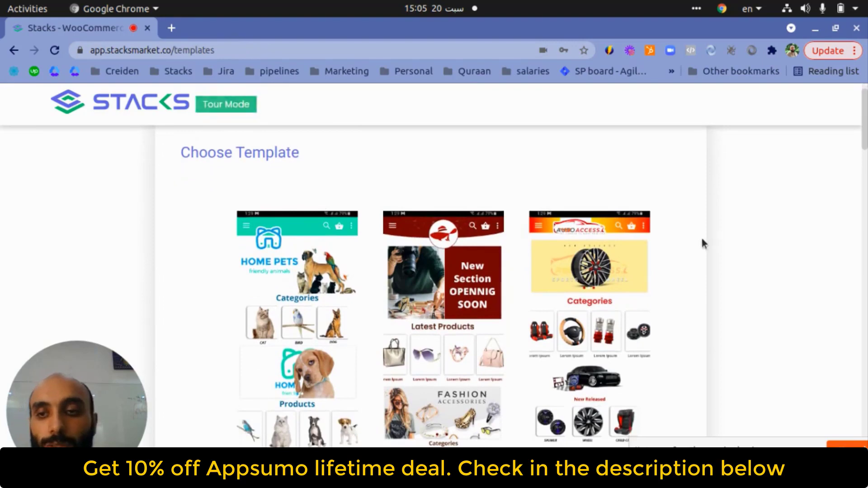
scroll(724, 177, down, 3)
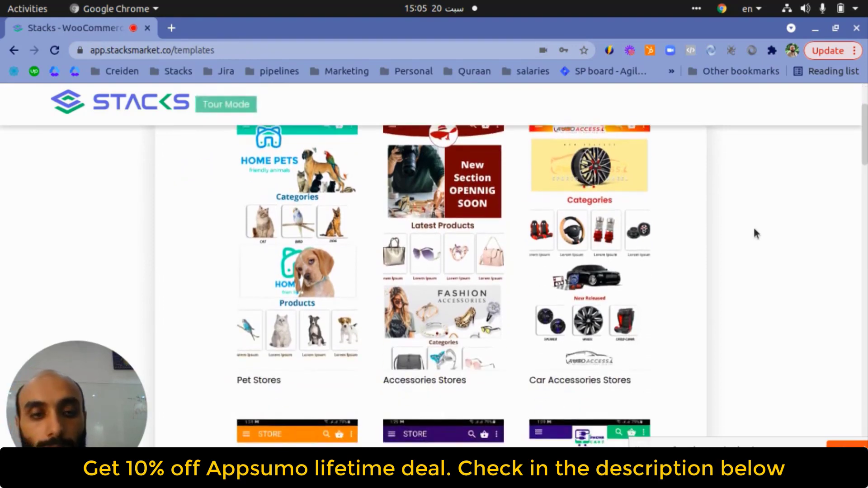
scroll(753, 231, down, 12)
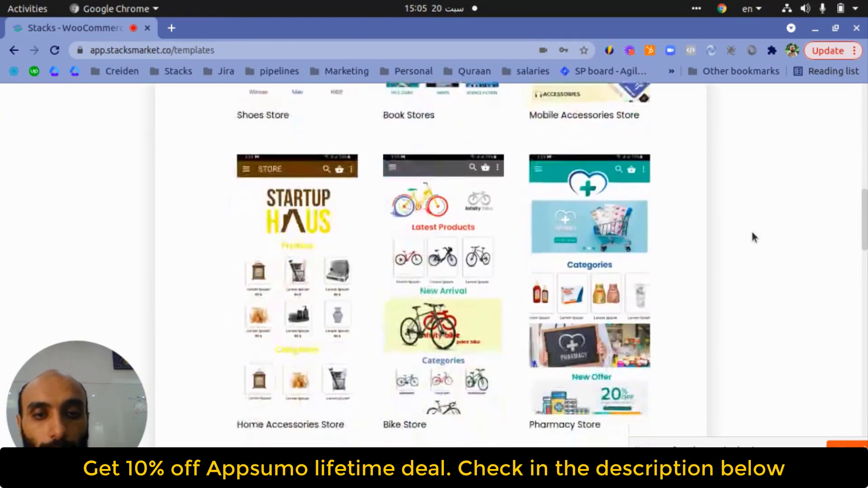
scroll(752, 233, down, 13)
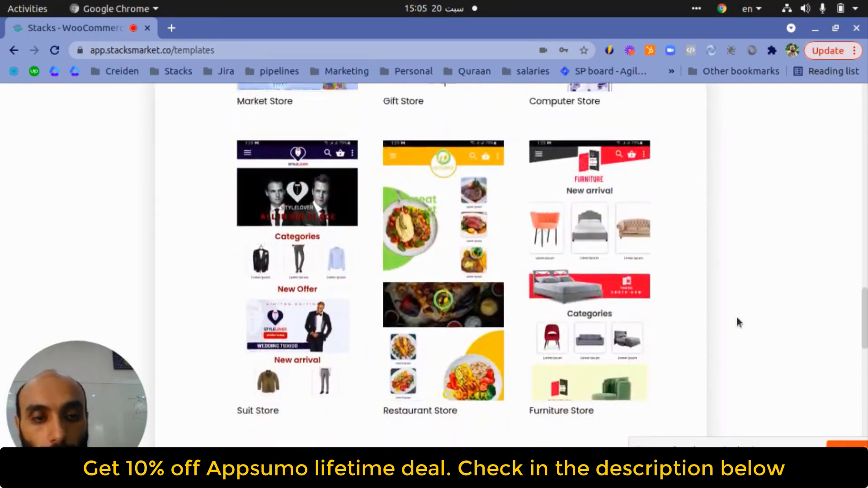
scroll(736, 316, up, 20)
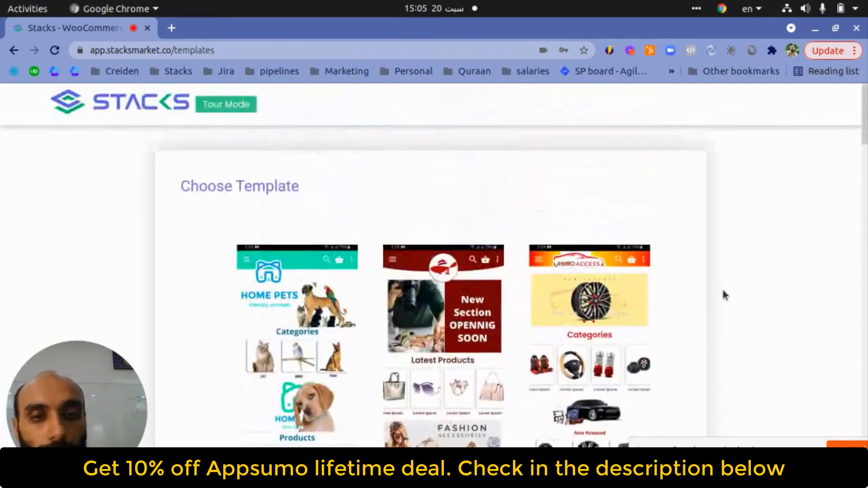
scroll(725, 294, down, 2)
click(270, 243)
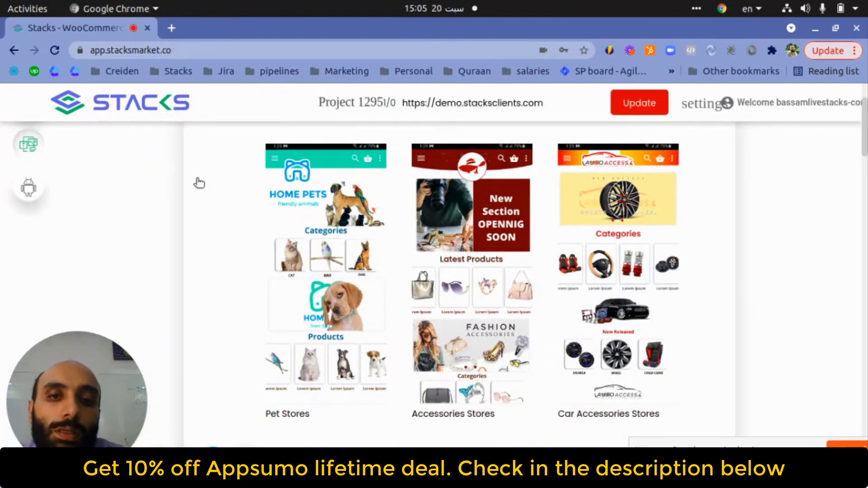
scroll(303, 232, up, 2)
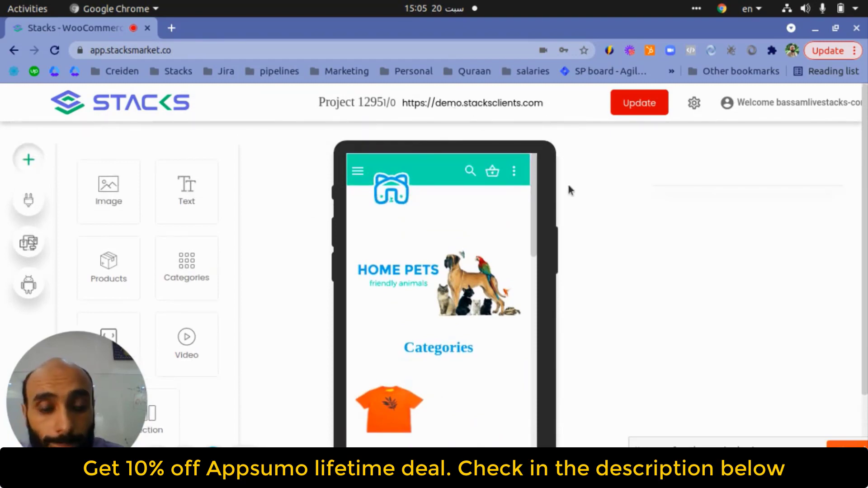
- Try the header's Background Color option, then revert to the header image with logo
mouse_move(533, 196)
mouse_down()
mouse_move(538, 307)
mouse_move(537, 194)
mouse_up()
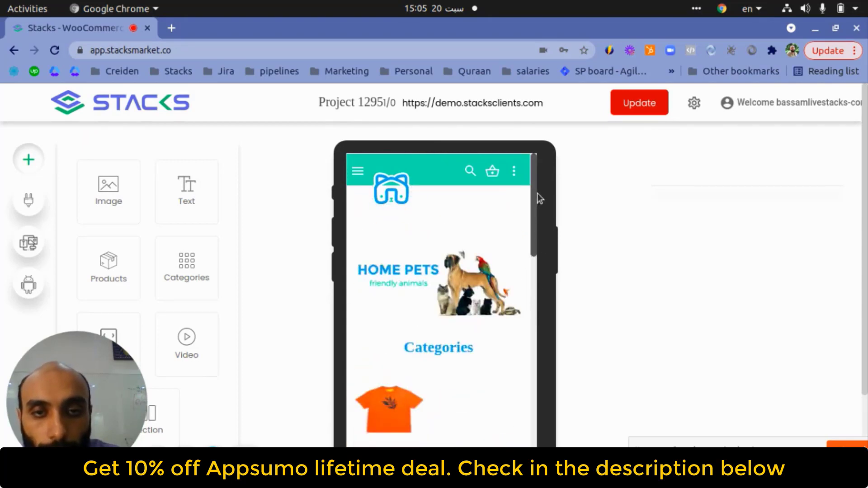
click(501, 171)
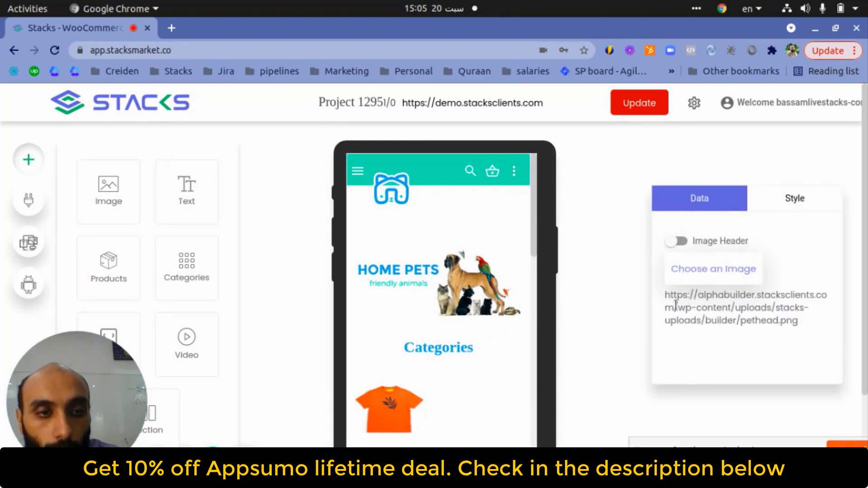
click(680, 245)
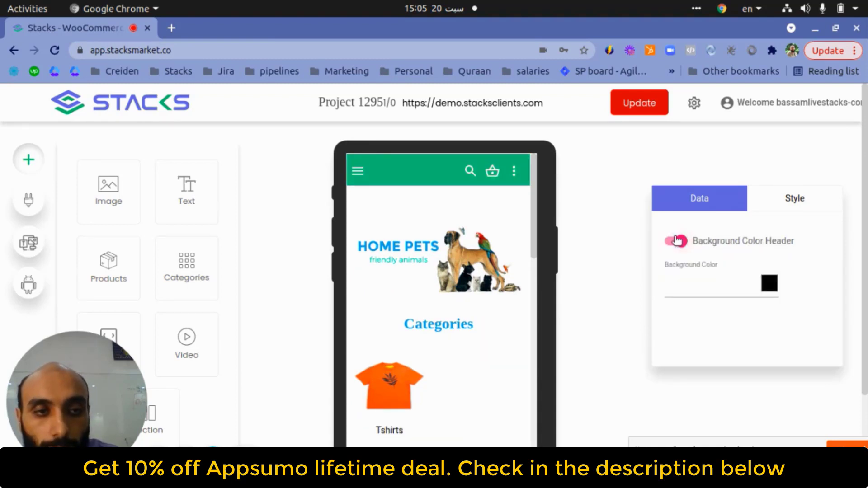
click(676, 243)
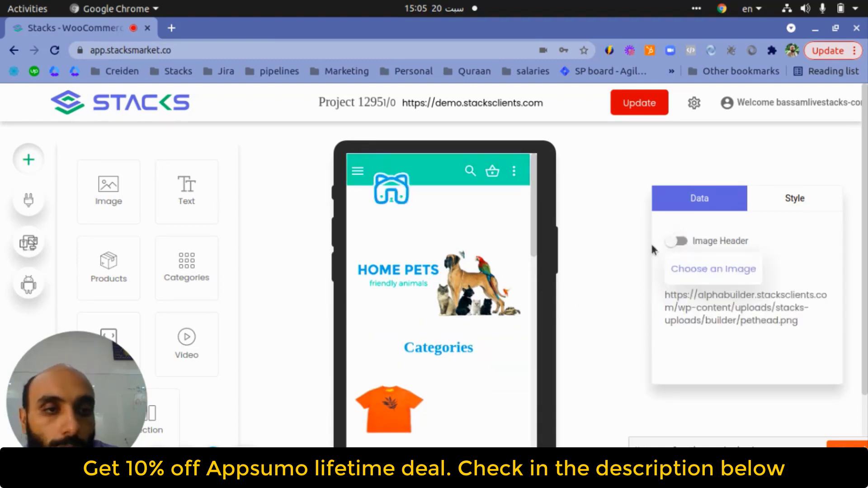
- Drag the Categories heading above the HOME PETS banner
mouse_move(515, 176)
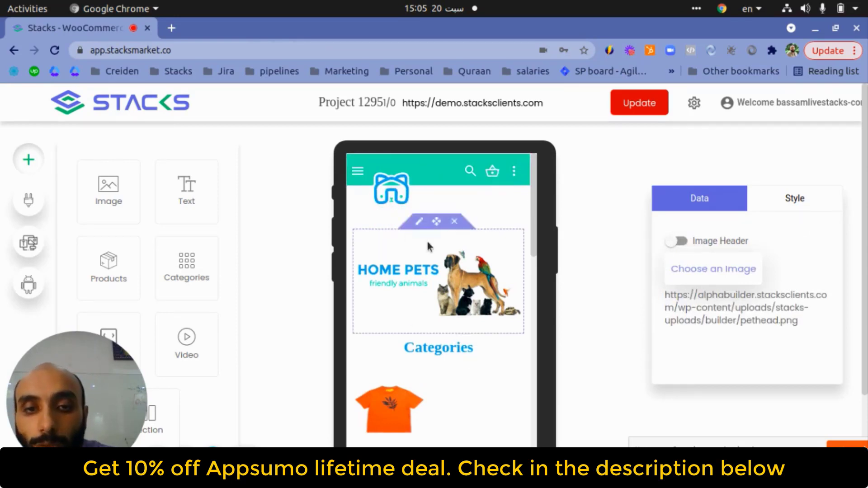
mouse_move(492, 257)
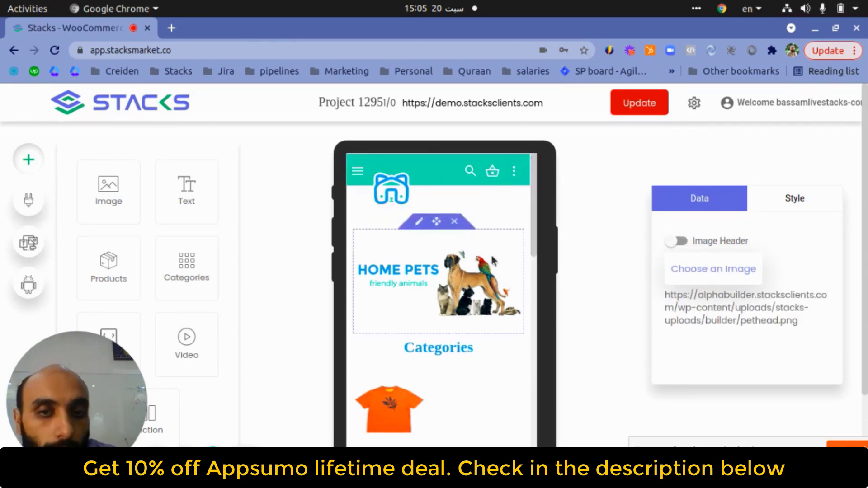
click(420, 222)
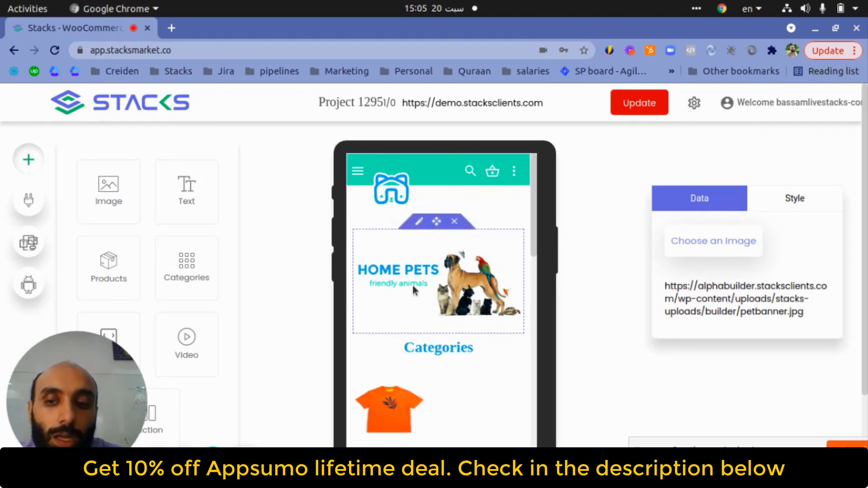
drag(437, 337, 427, 239)
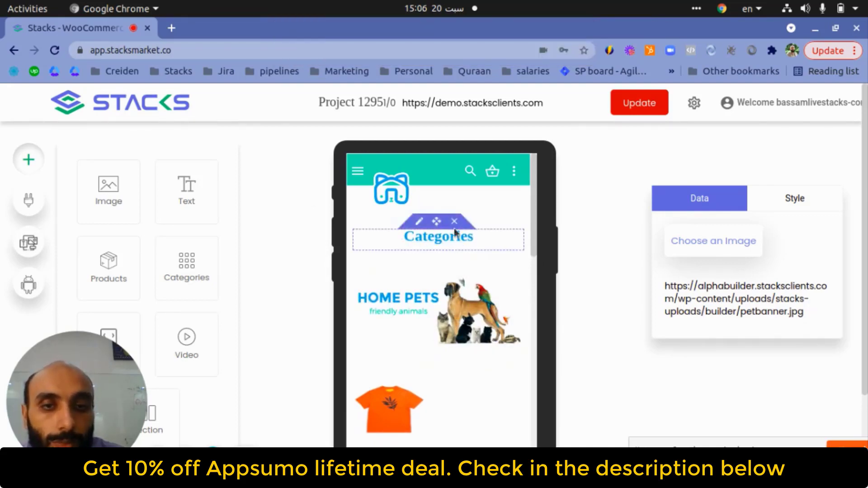
- Make the Categories heading text italic
click(420, 222)
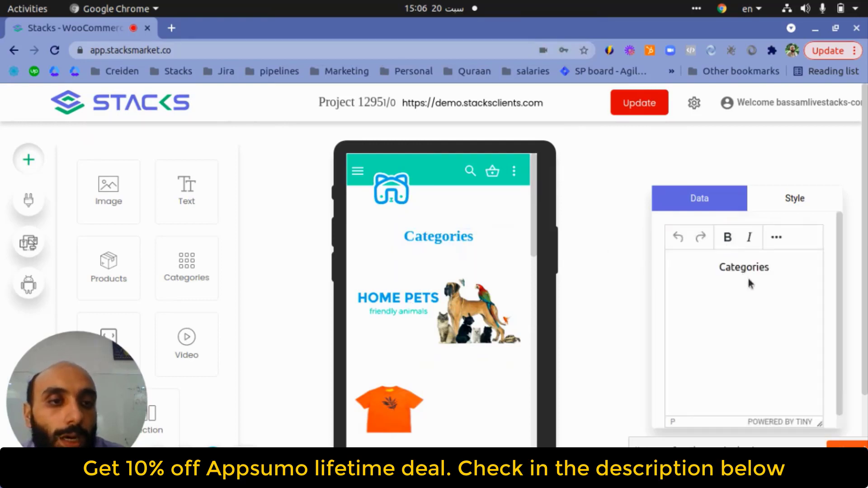
double_click(740, 268)
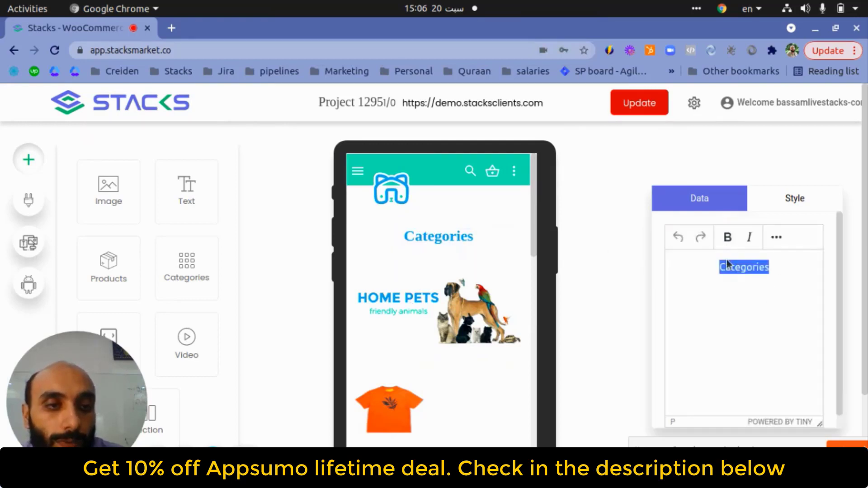
click(745, 239)
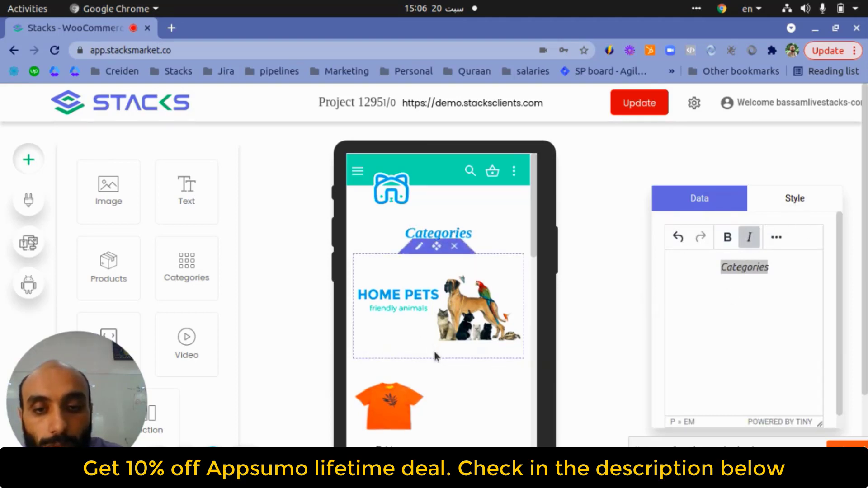
- Raise the category list's limit to 13 so Tshirts and Music both show
scroll(436, 351, down, 3)
click(417, 253)
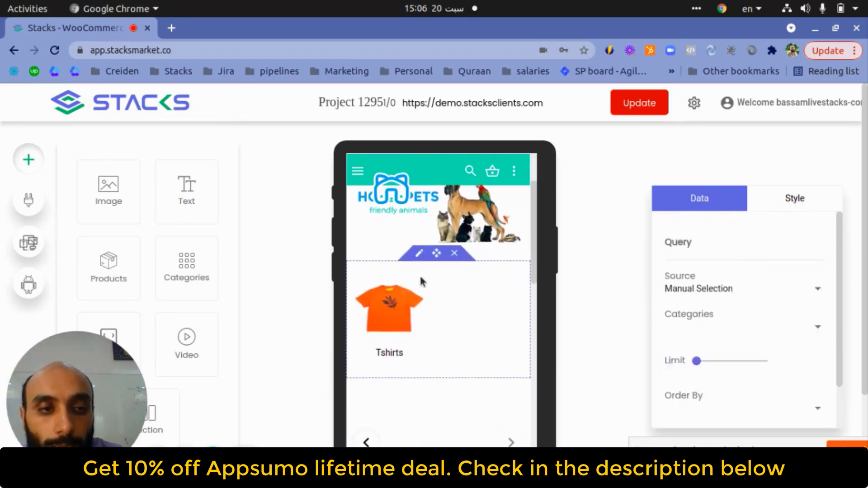
scroll(431, 304, down, 1)
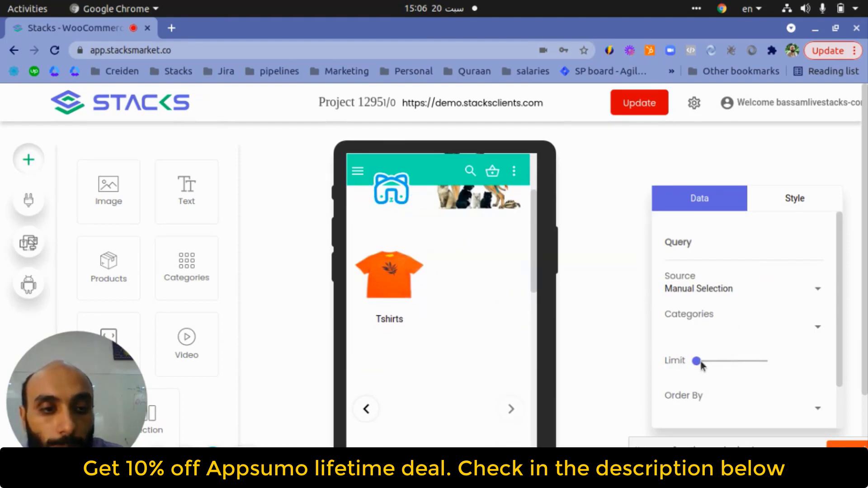
drag(697, 362, 725, 363)
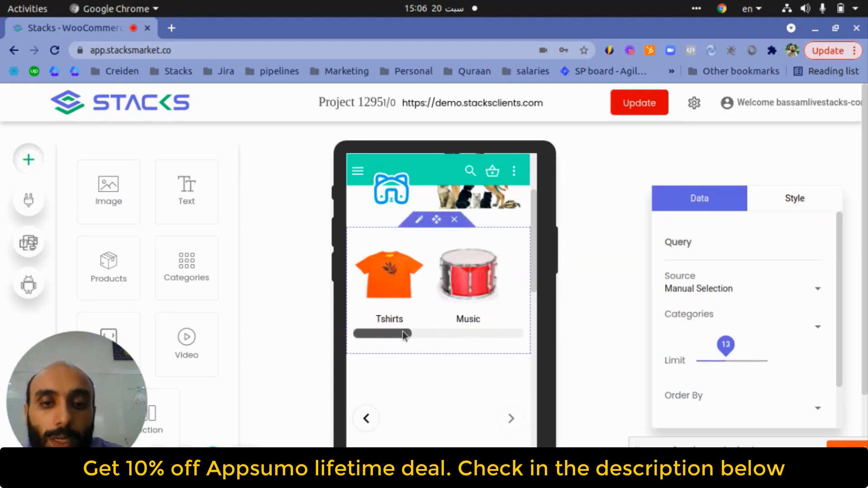
- Step the banner image carousel back through its slides to the dog slide
scroll(389, 387, up, 1)
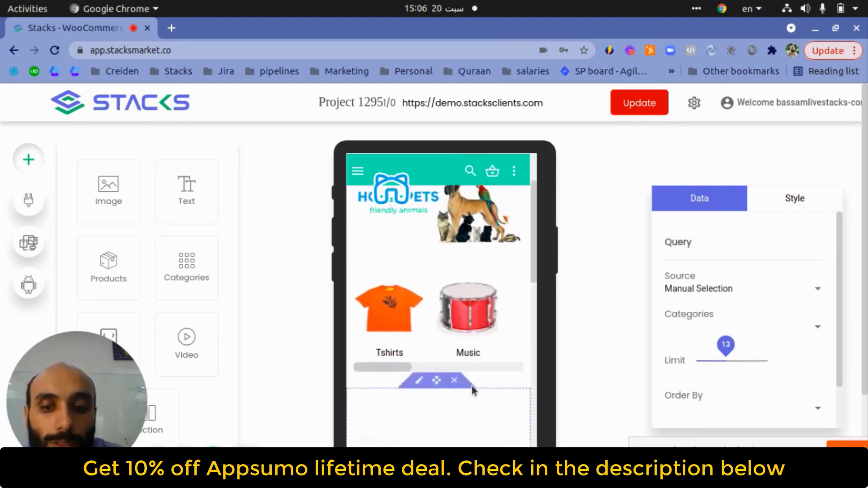
scroll(473, 390, down, 3)
click(367, 352)
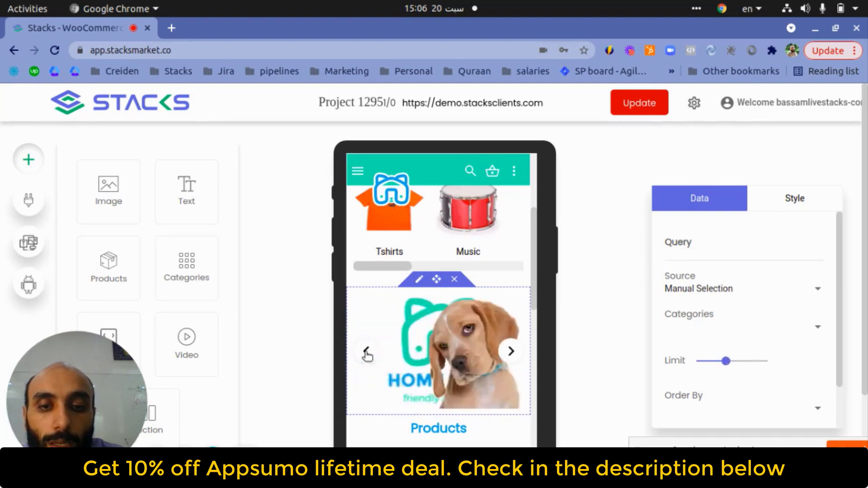
click(367, 353)
click(367, 353)
click(366, 352)
scroll(492, 276, down, 1)
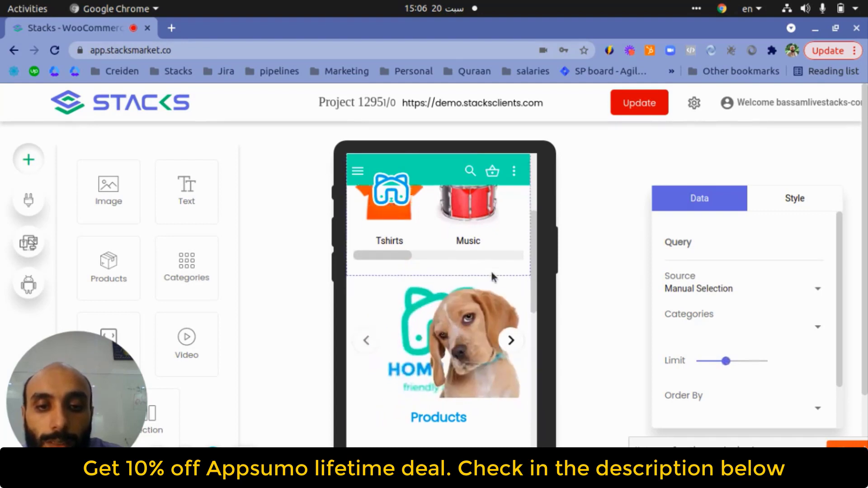
scroll(492, 273, down, 6)
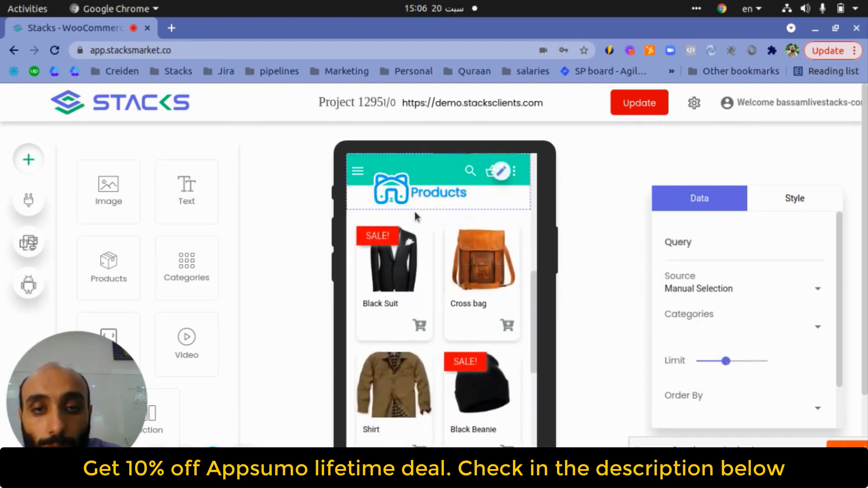
- Switch the Products block to Carousel style and set its limit to 9
scroll(416, 217, up, 2)
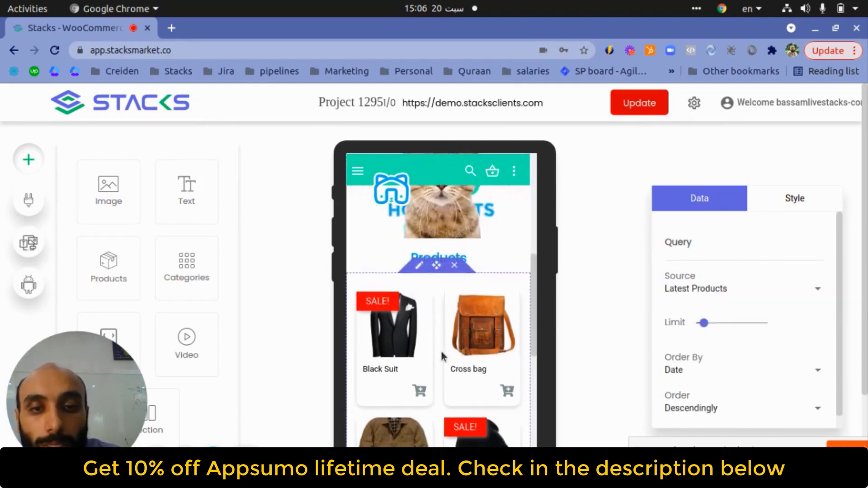
click(703, 324)
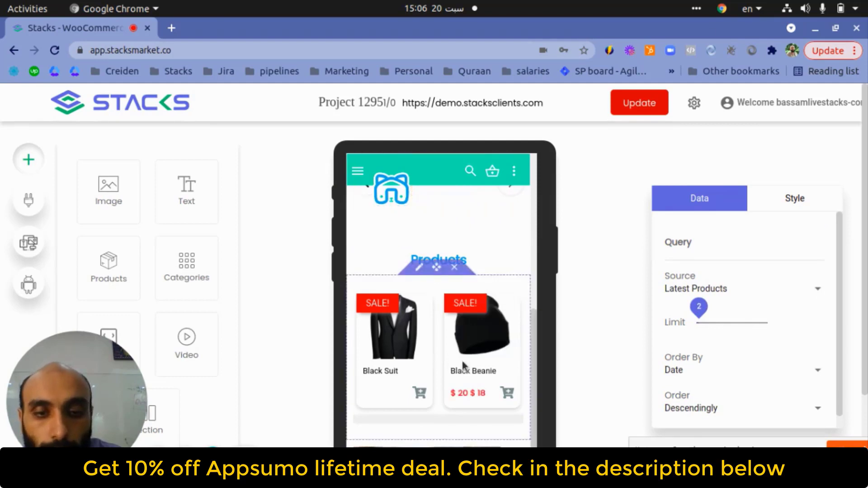
click(805, 208)
click(709, 254)
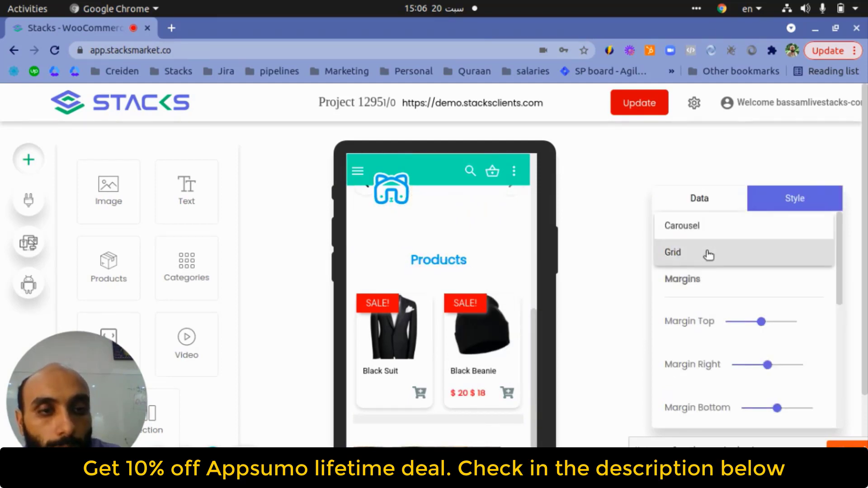
click(725, 227)
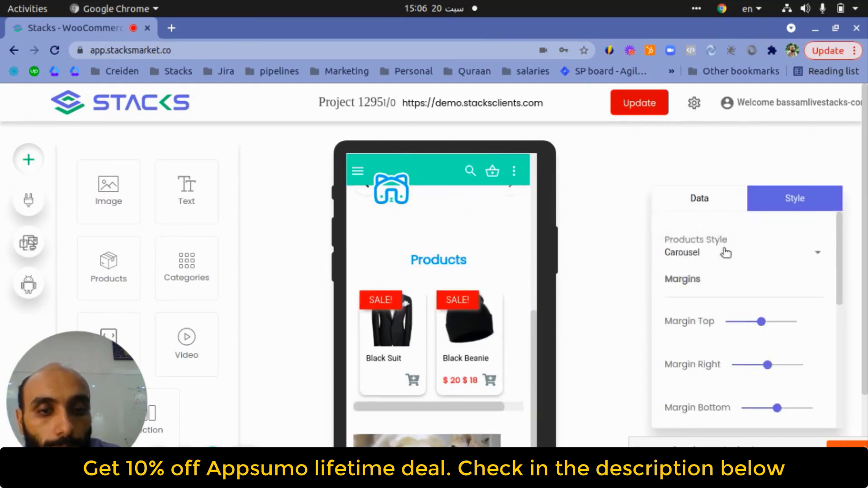
click(683, 198)
drag(710, 329, 715, 326)
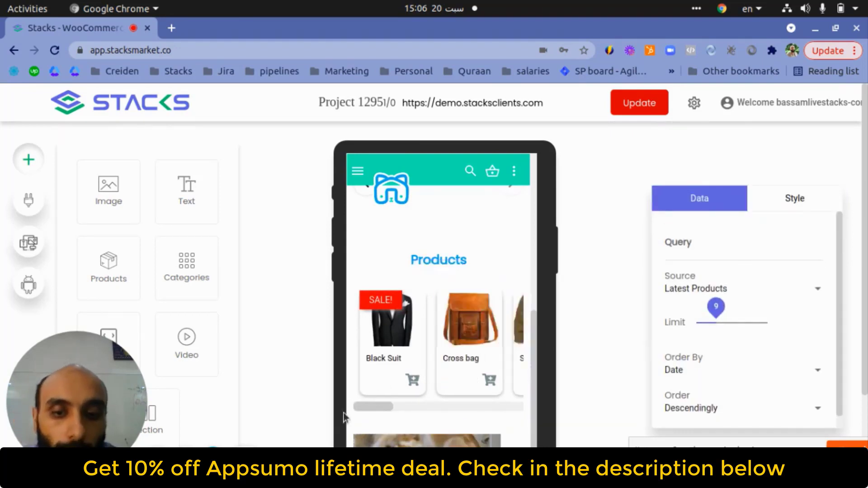
- Scroll the product carousel and select the dog-and-cat image in the preview
click(370, 409)
drag(371, 409, 406, 376)
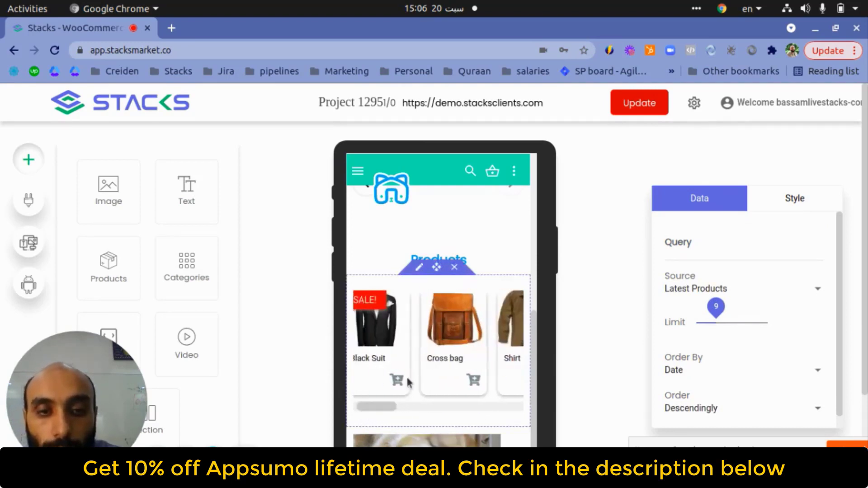
scroll(406, 375, down, 4)
click(509, 363)
scroll(509, 363, down, 1)
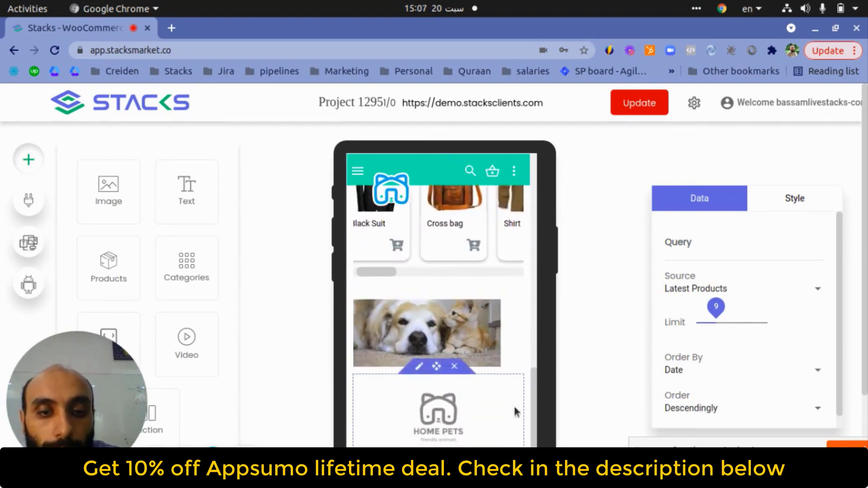
scroll(515, 406, down, 1)
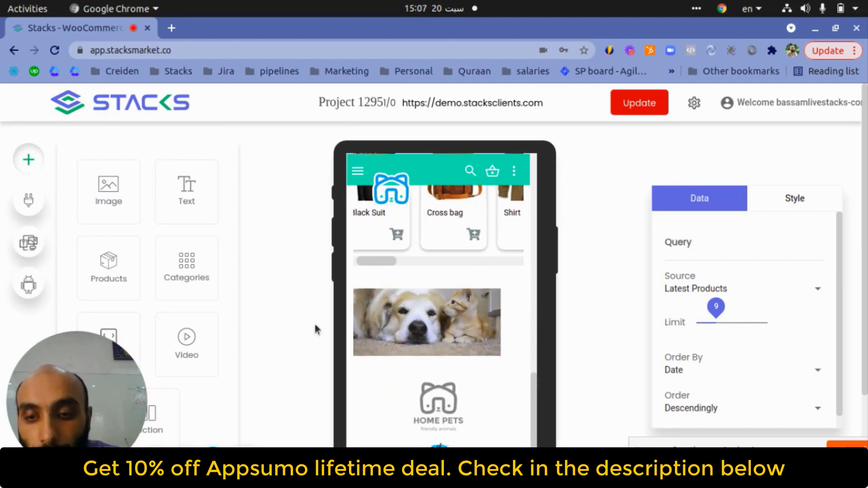
scroll(271, 348, down, 2)
- Add a two-column section at the page bottom with a red, full-width background
click(164, 324)
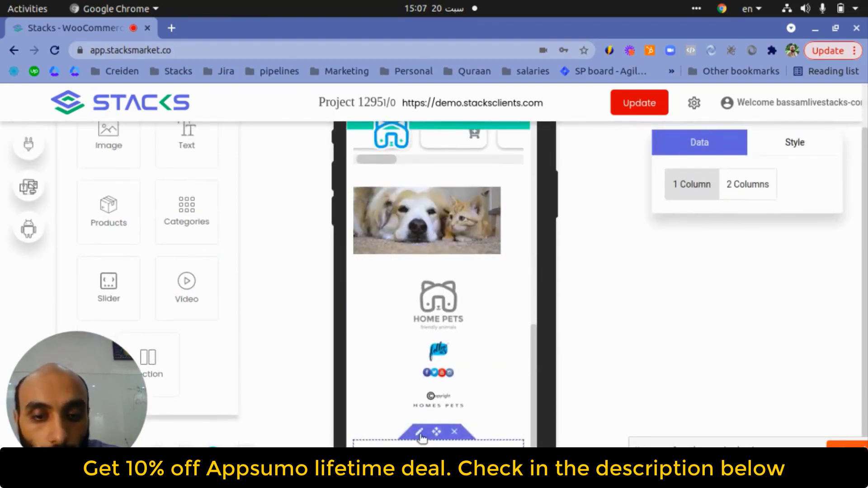
click(747, 185)
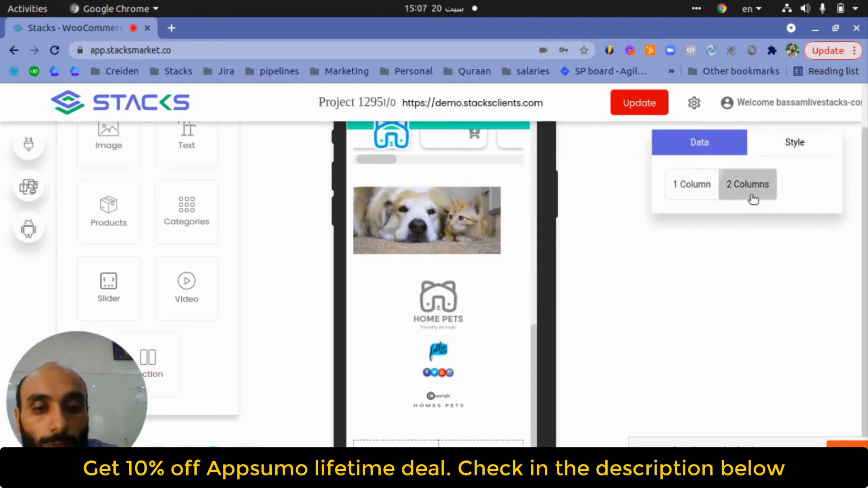
click(777, 153)
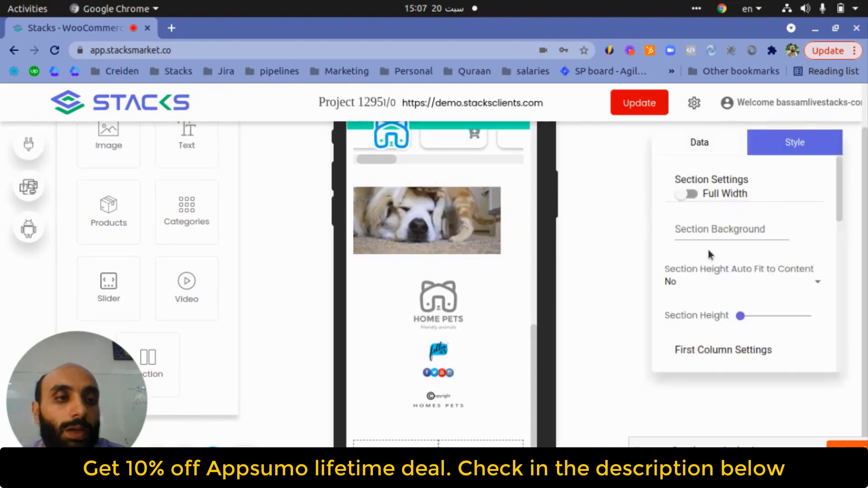
click(722, 226)
text(red)
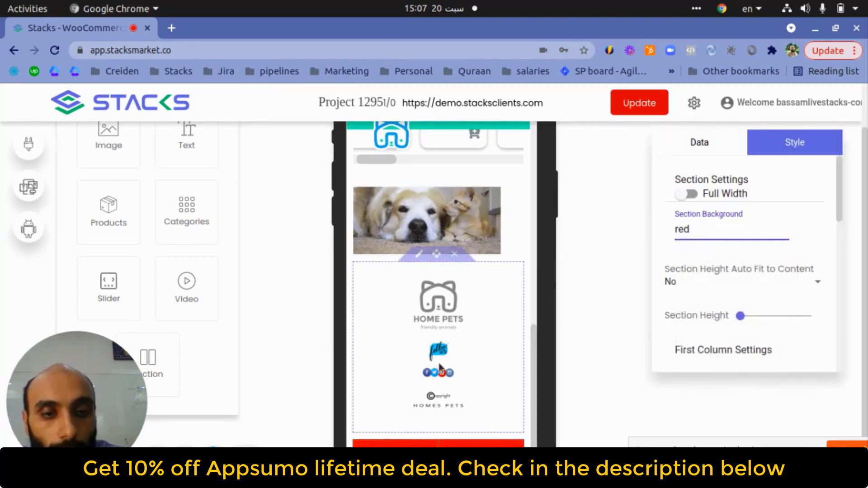
scroll(719, 194, down, 1)
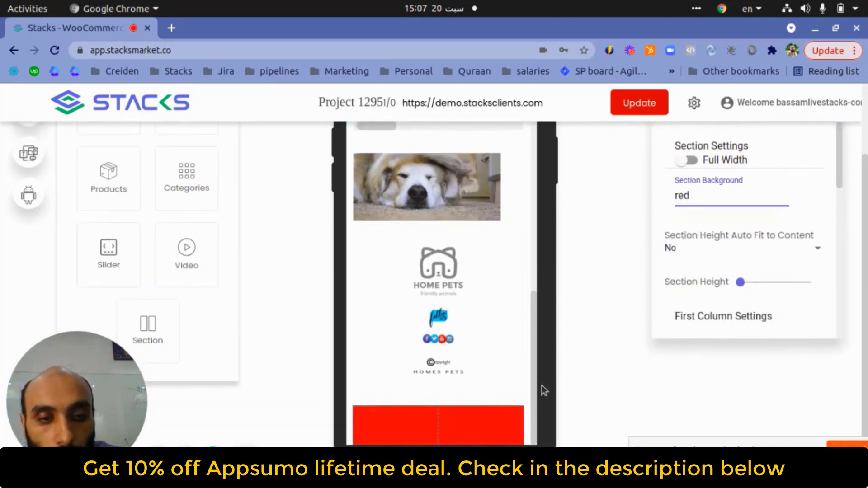
click(691, 161)
scroll(75, 289, up, 1)
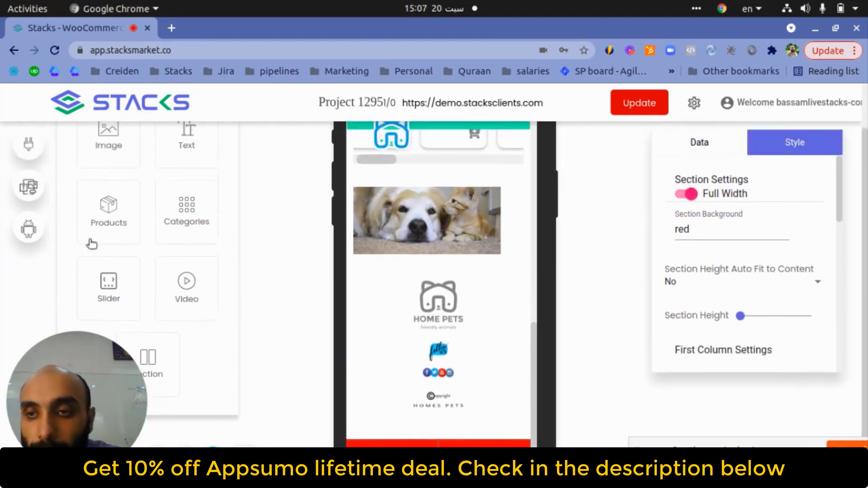
- Place an apple image and Lorem Ipsum text in the red section's columns and save the app
drag(129, 145, 452, 441)
scroll(504, 402, down, 3)
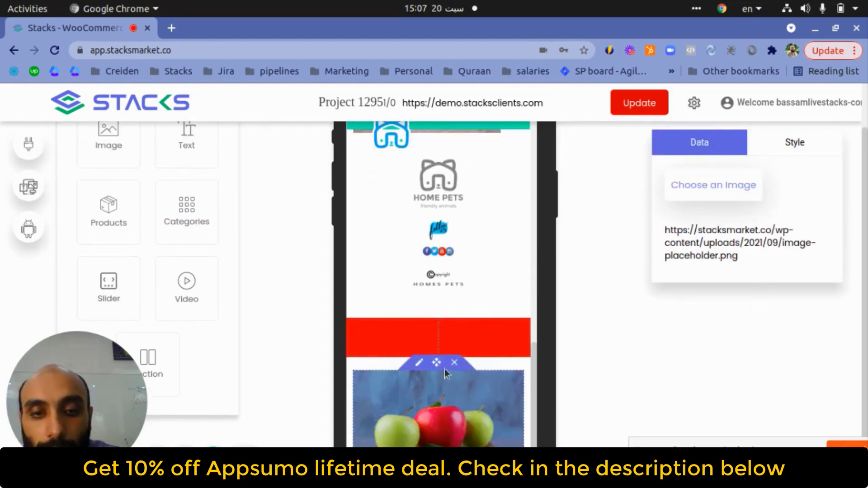
drag(435, 364, 414, 436)
scroll(458, 384, down, 1)
scroll(493, 330, down, 2)
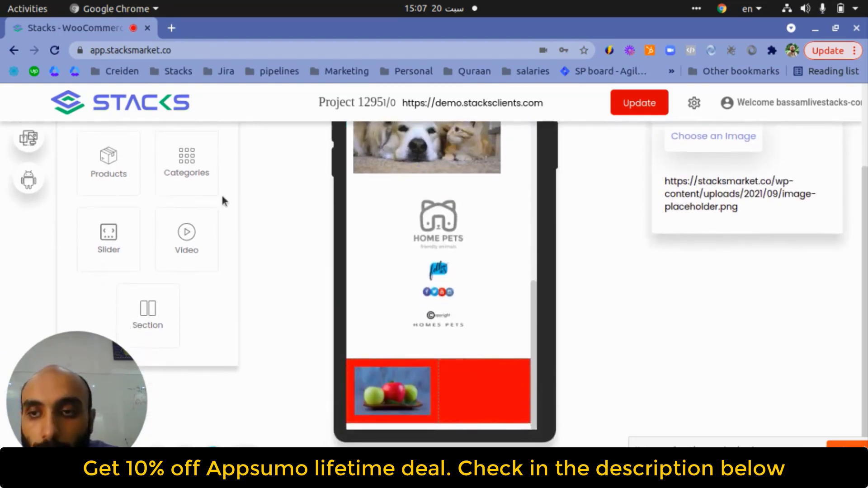
scroll(210, 172, up, 1)
click(520, 407)
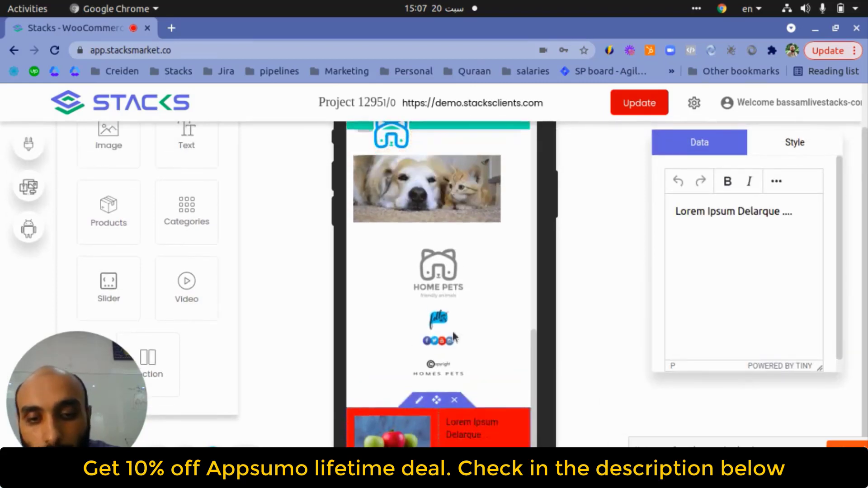
scroll(505, 337, down, 1)
scroll(505, 337, down, 1)
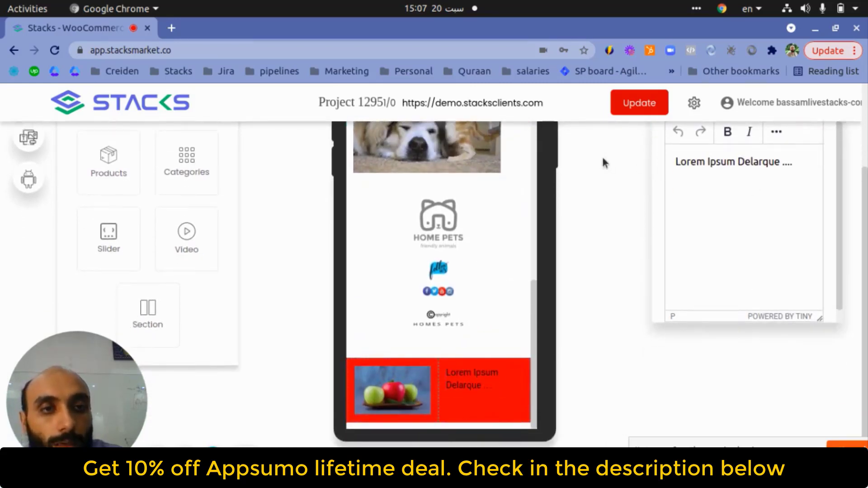
click(638, 107)
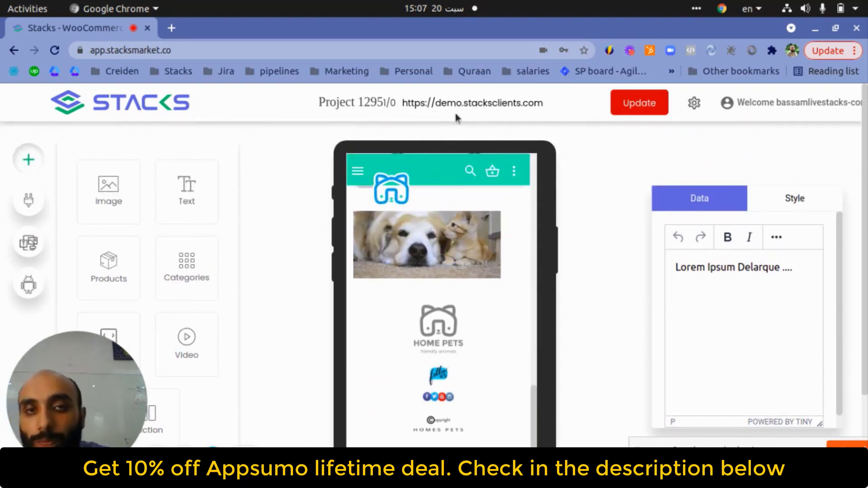
click(29, 200)
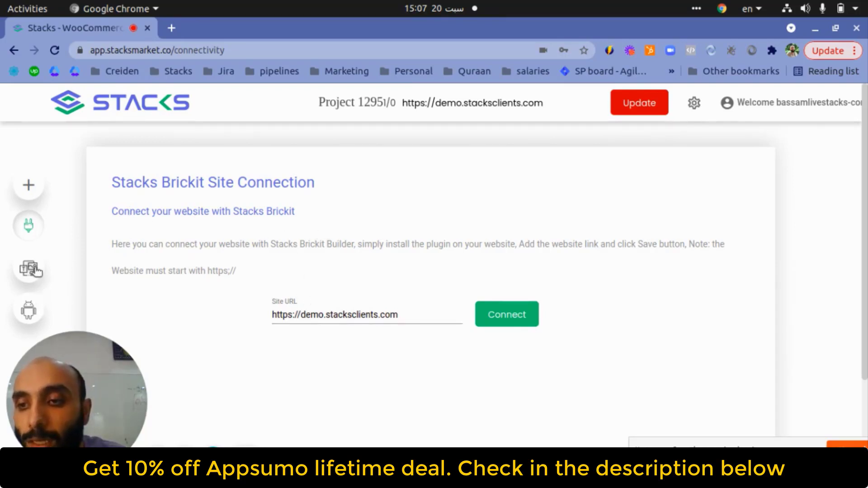
- Browse the Choose Template options, then return to the Home Pets builder layout
click(33, 272)
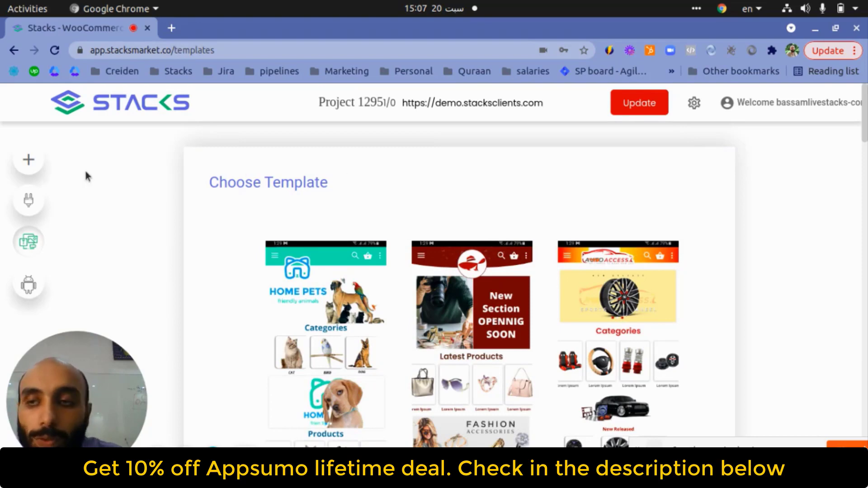
click(38, 162)
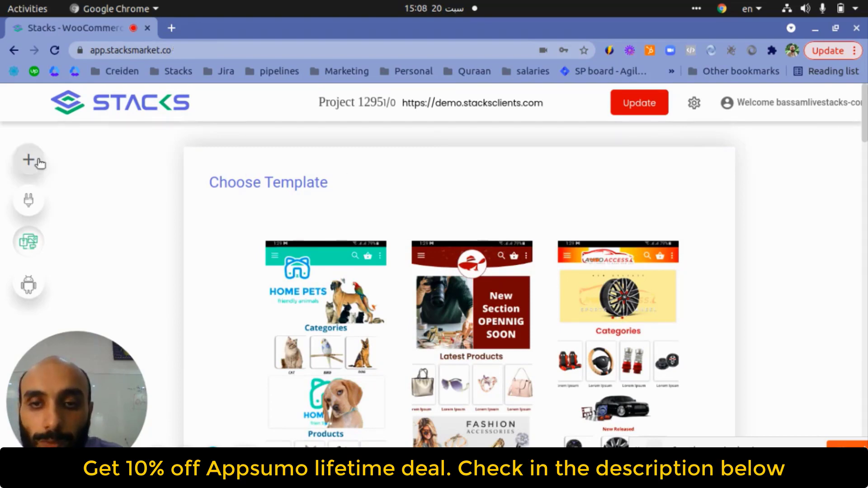
scroll(520, 404, down, 10)
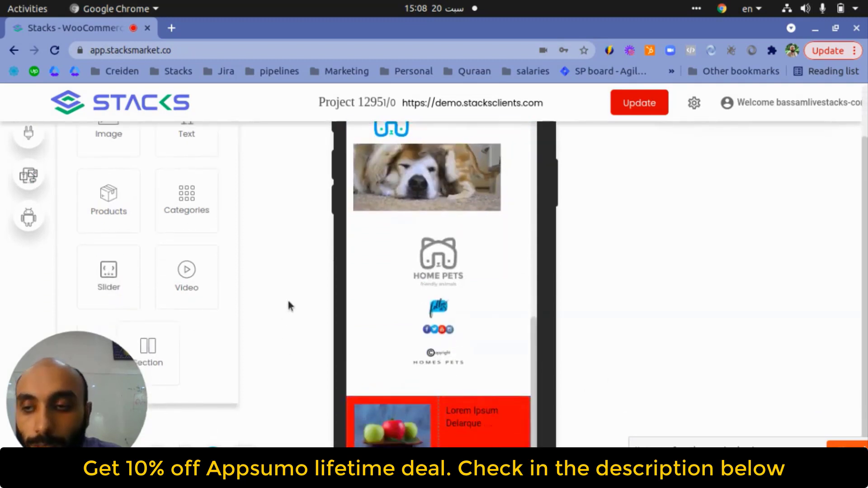
scroll(298, 276, up, 3)
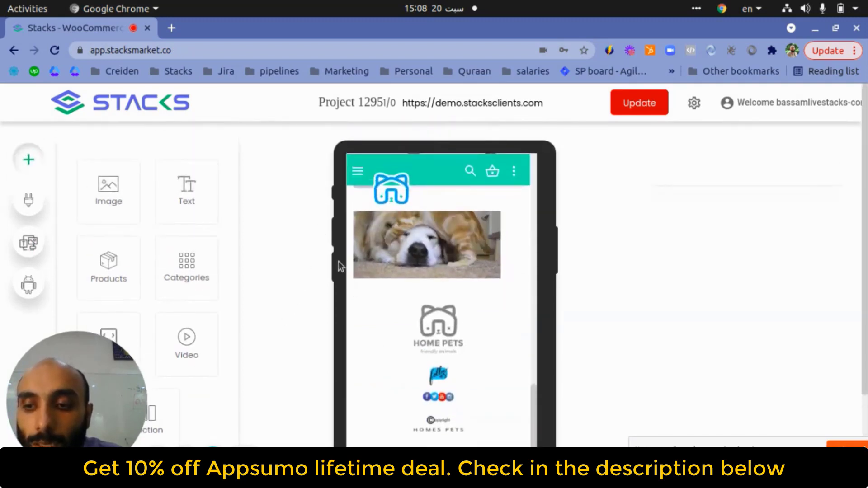
- Set the Android Version to 1.0 and start app generation, which reaches 33%
click(28, 284)
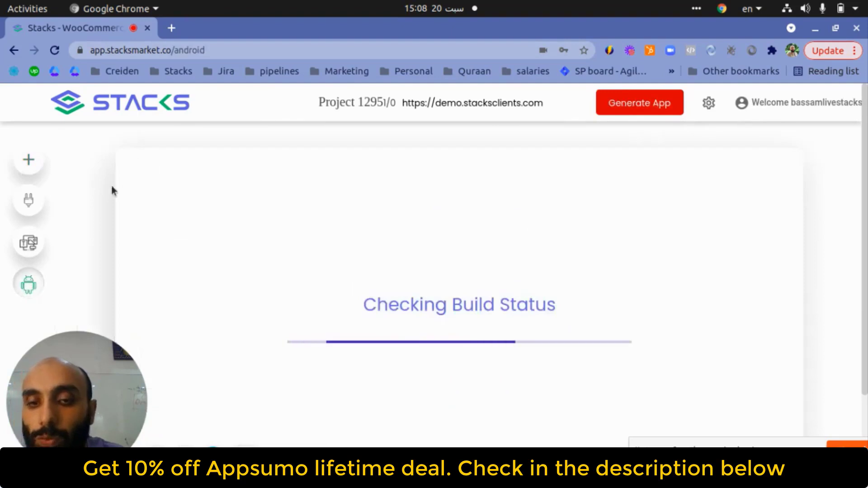
click(300, 328)
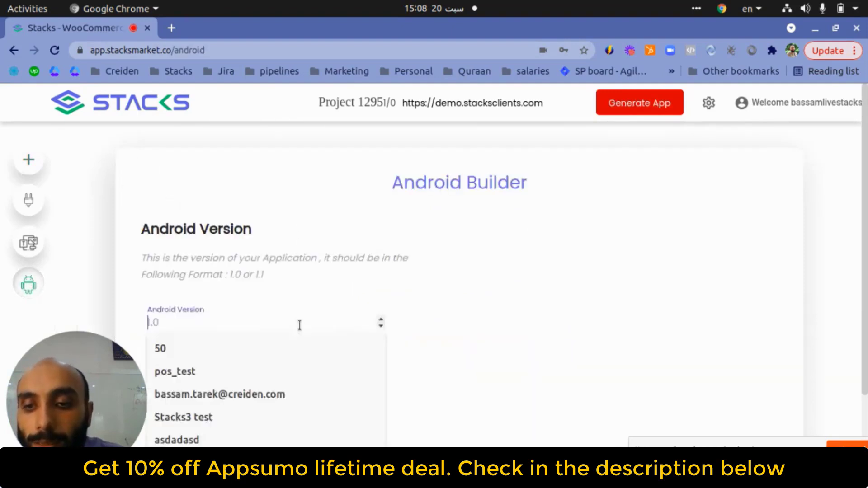
click(381, 319)
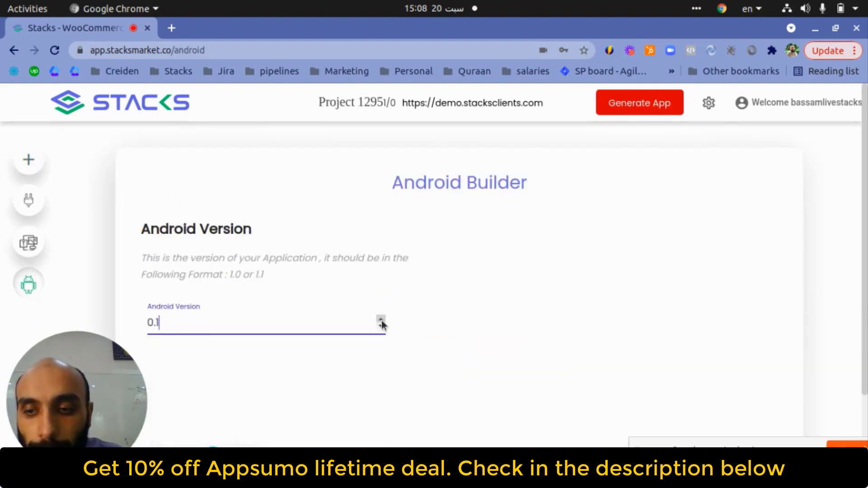
click(382, 319)
click(381, 319)
click(382, 319)
click(381, 319)
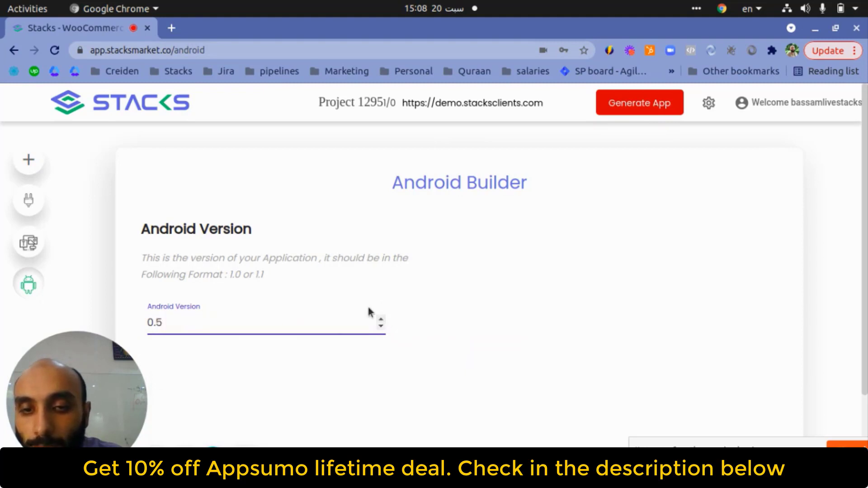
key(ctrl+a)
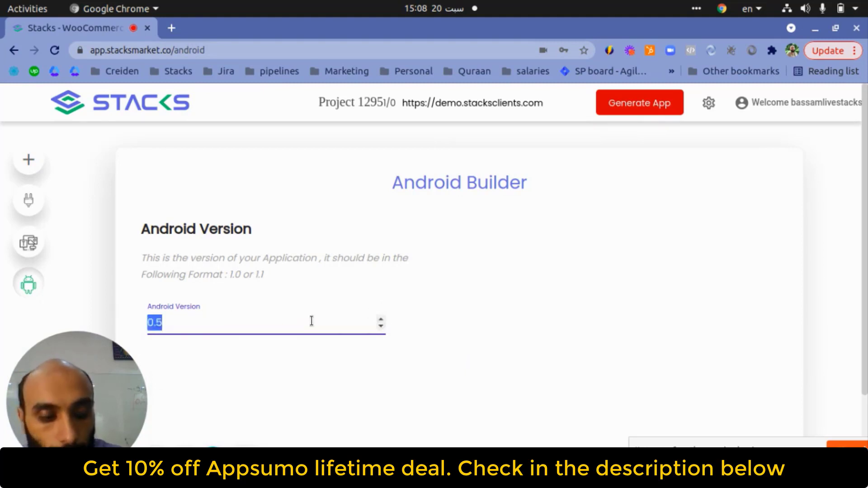
text(1.)
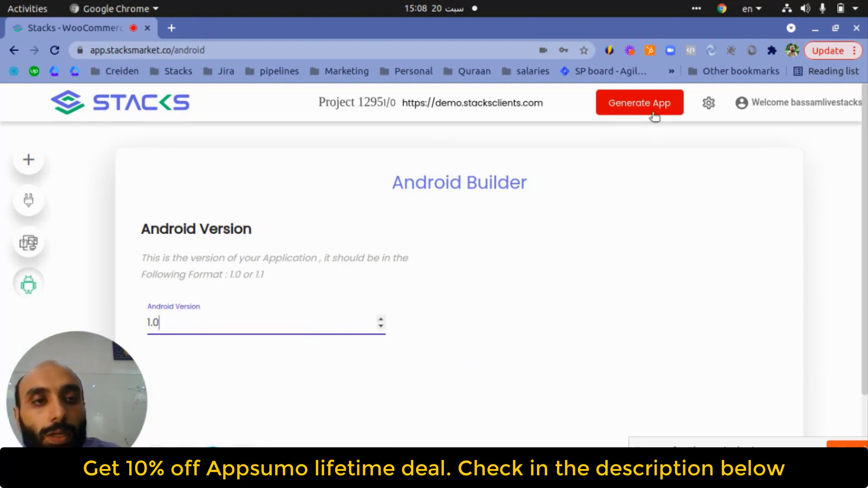
click(653, 109)
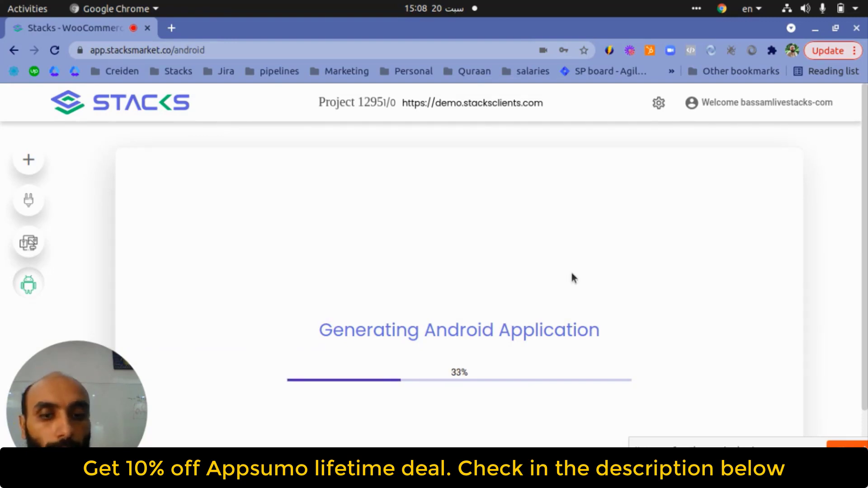
scroll(534, 296, down, 2)
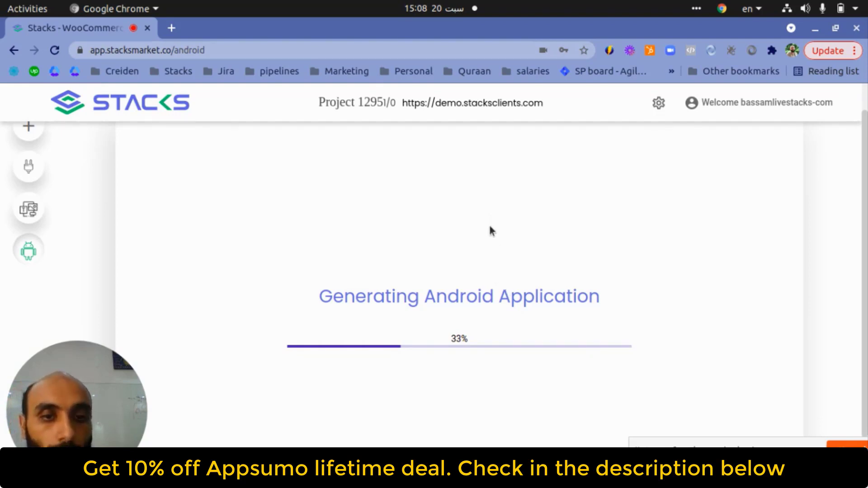
scroll(467, 310, up, 2)
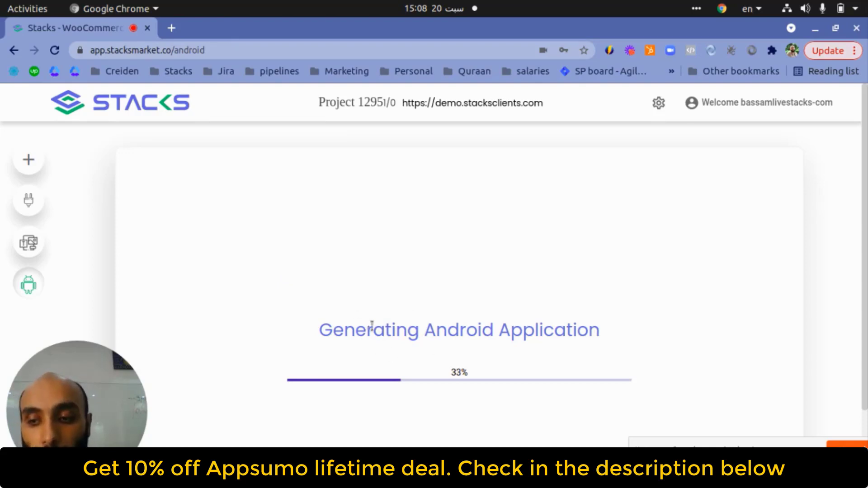
- Change the Categories heading to 'Latest Categories', then check the Android build, now at 66%
click(43, 163)
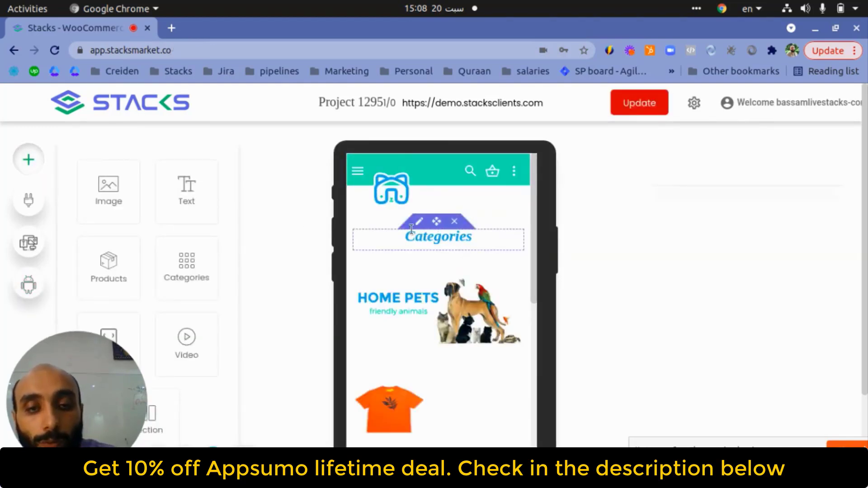
click(419, 222)
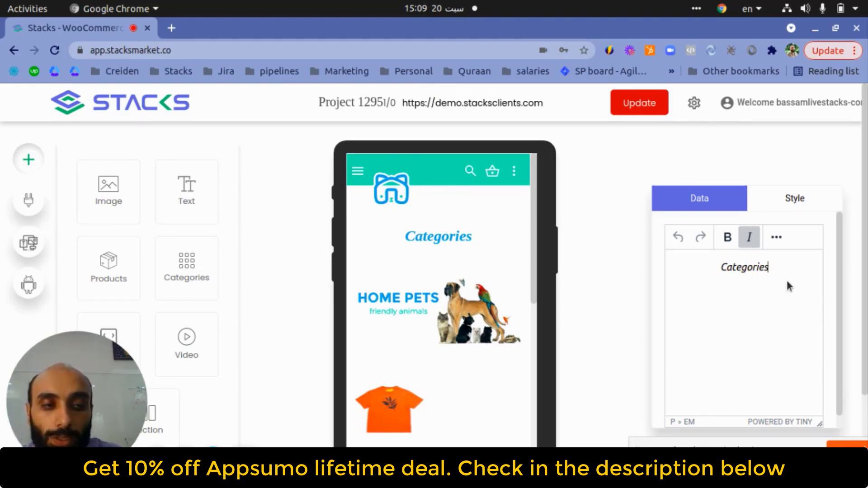
key(ctrl+a)
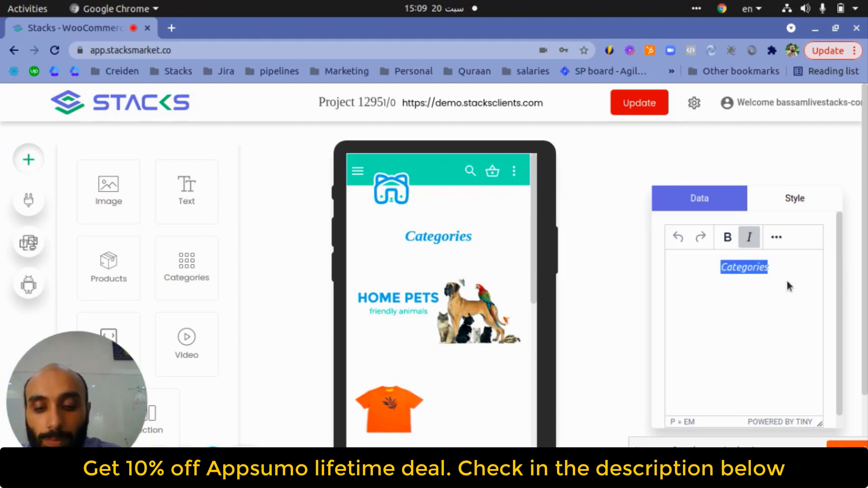
text(Latest Ca)
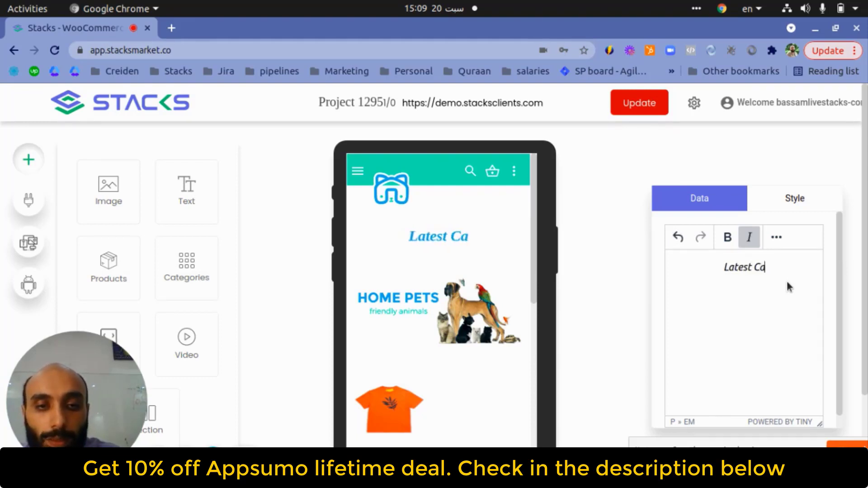
text(tegories)
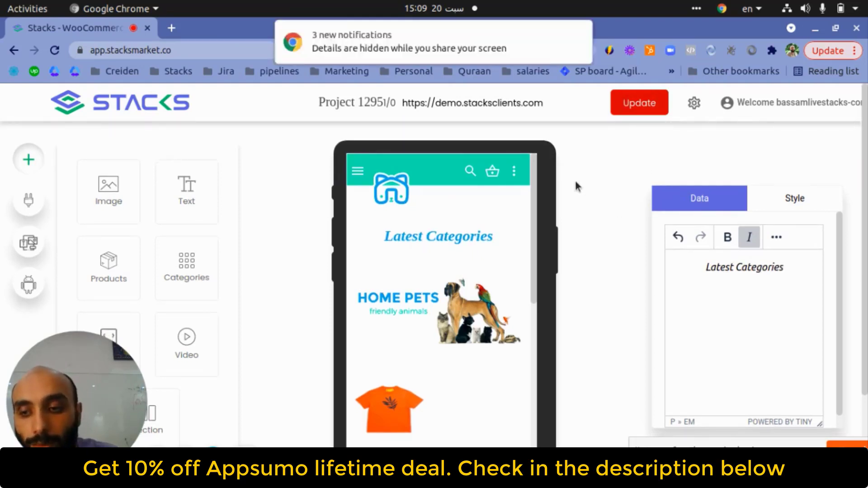
click(29, 285)
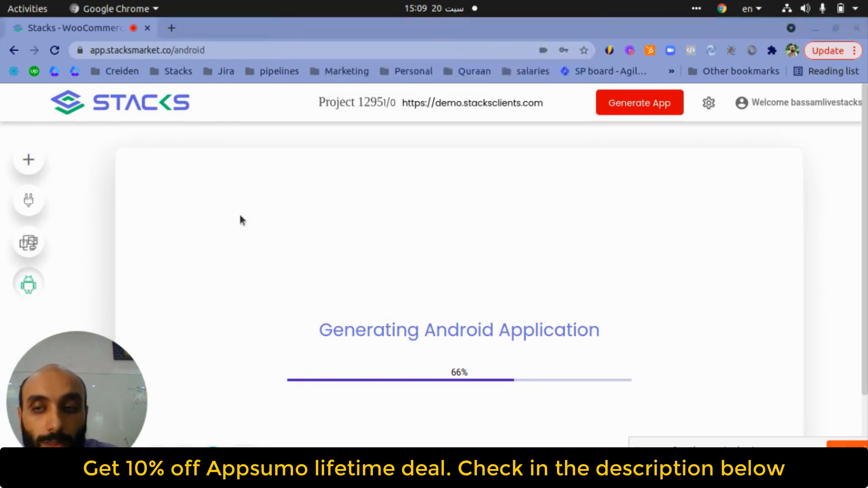
- Look over the builder and the website connection page, then revisit the Android build progress
click(33, 165)
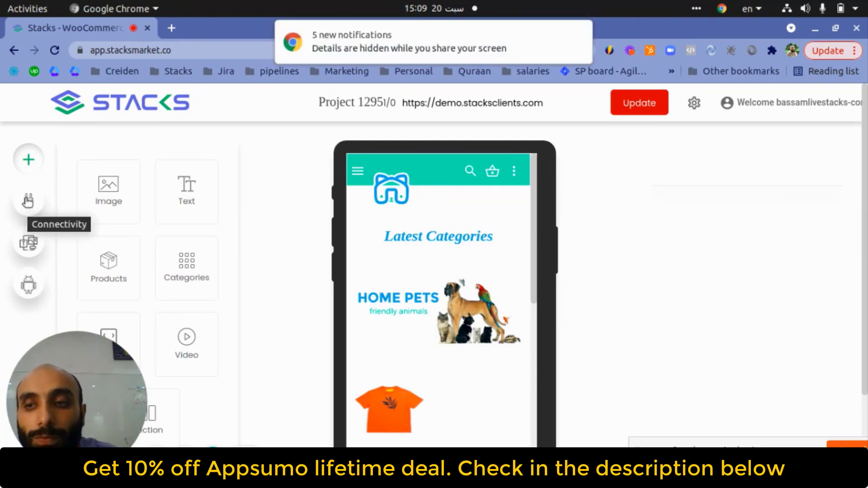
click(28, 200)
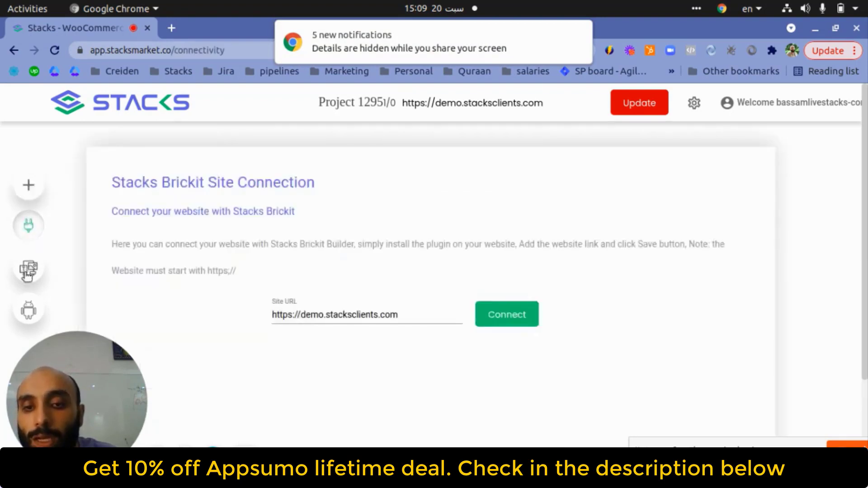
click(26, 291)
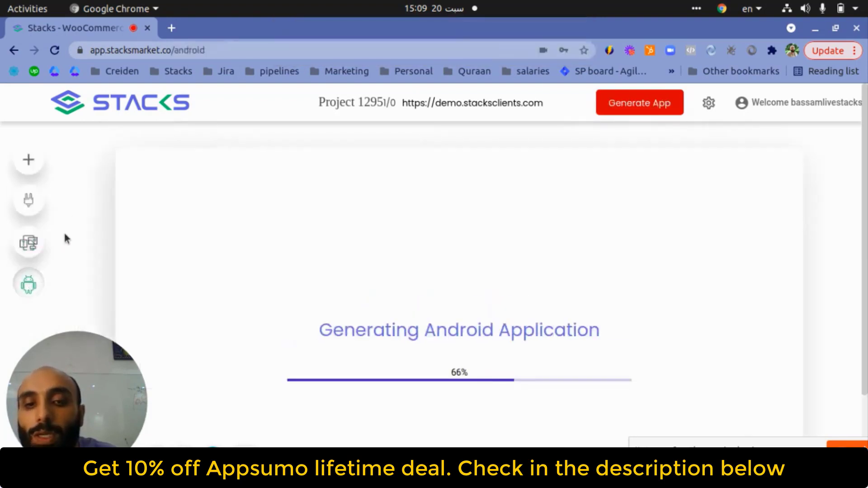
- Review the General Settings and builder, then confirm the Android build finished at 100%
click(709, 104)
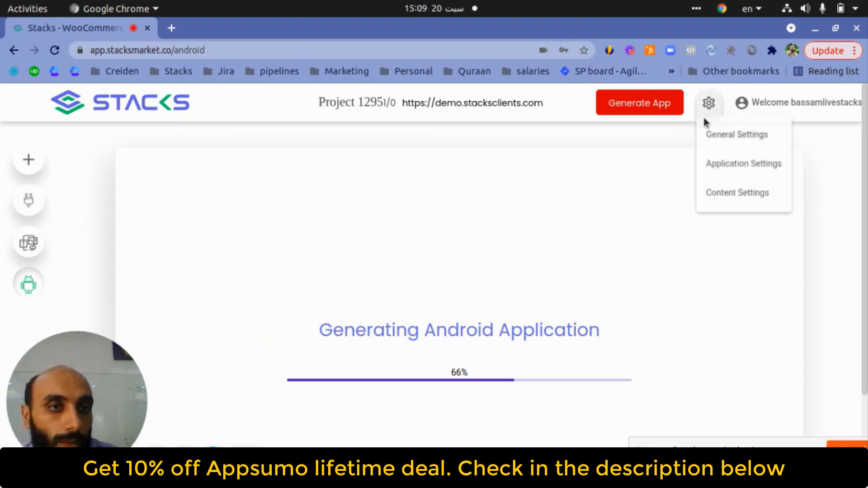
click(716, 143)
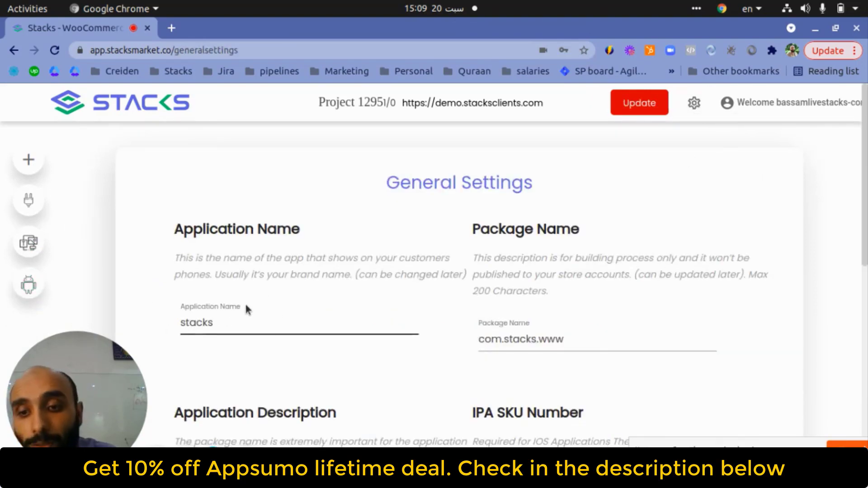
scroll(407, 299, down, 2)
scroll(446, 272, up, 2)
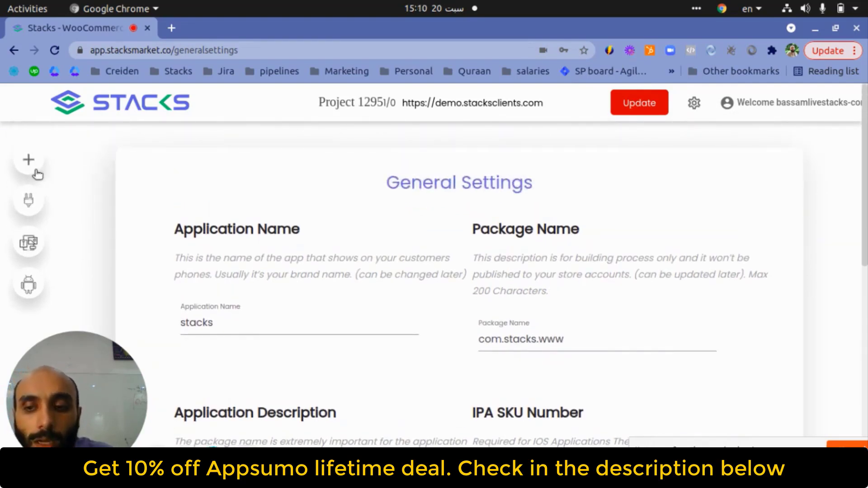
click(28, 163)
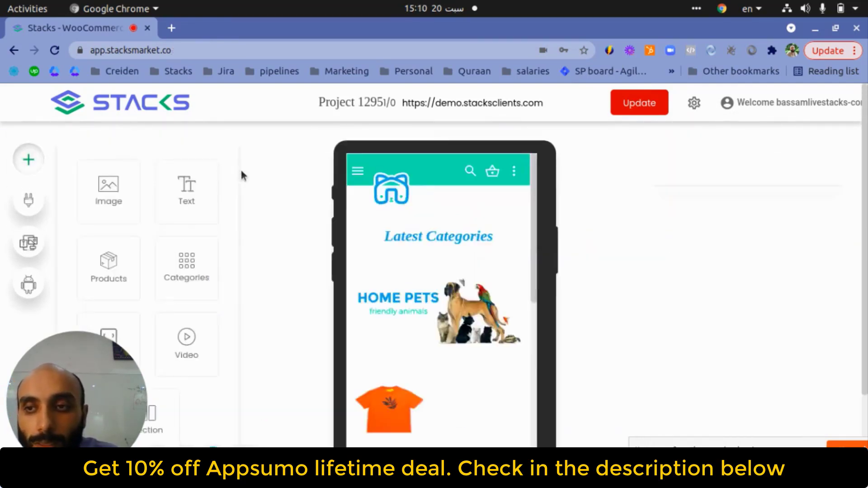
scroll(292, 199, down, 3)
scroll(276, 270, up, 3)
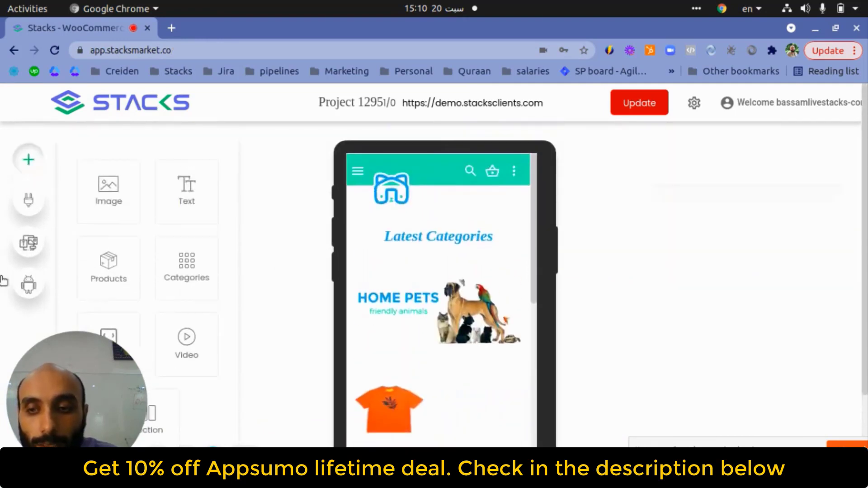
click(28, 284)
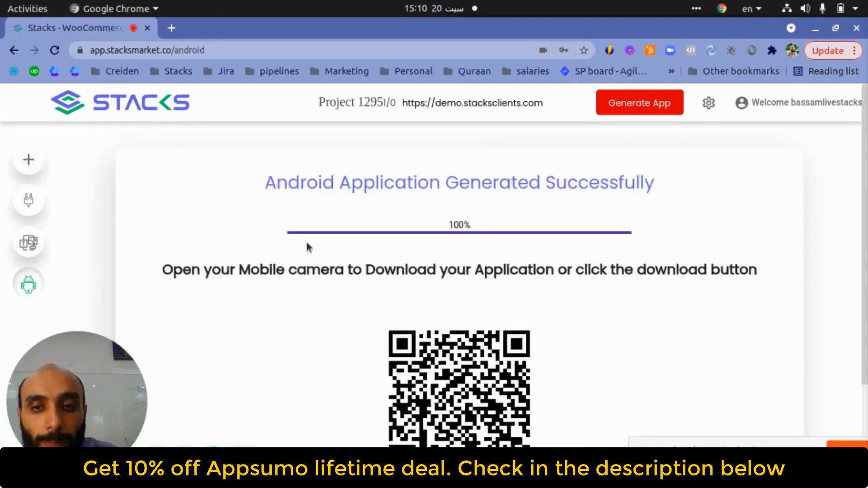
- Scroll down to the download QR code and the Download Android App button
scroll(450, 265, down, 3)
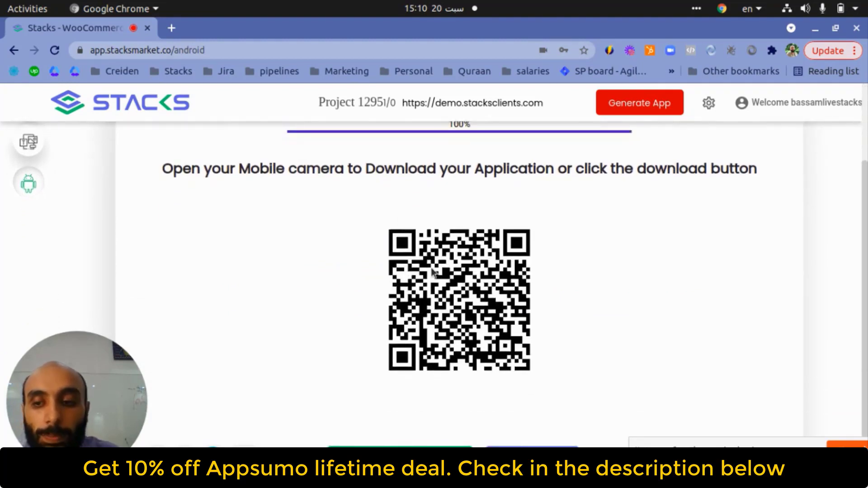
scroll(434, 312, down, 1)
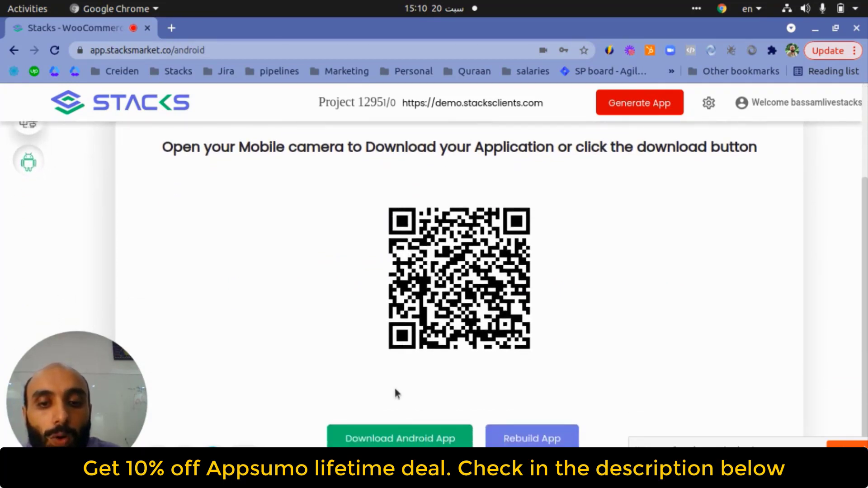